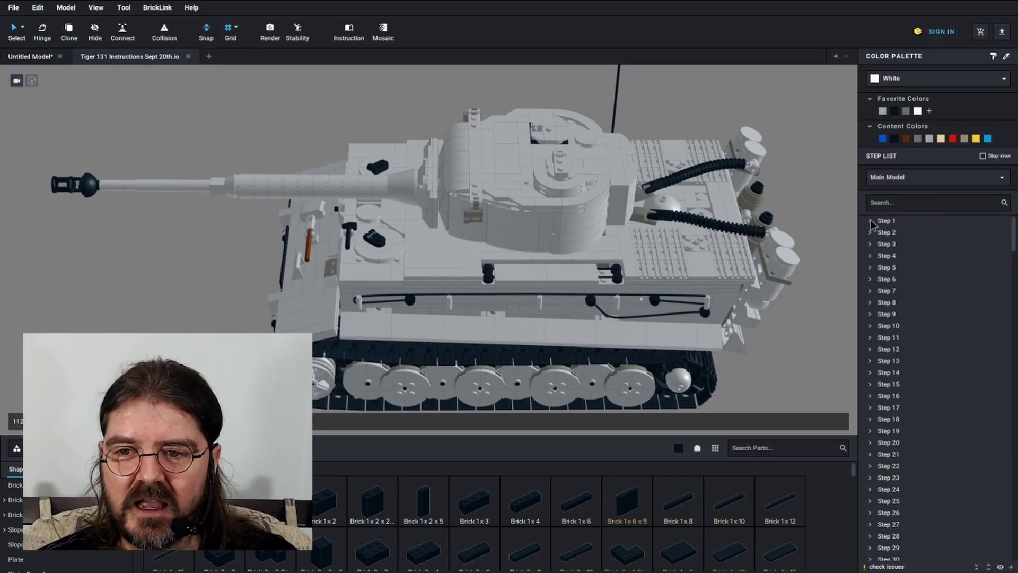
Open SubModel Group 1 from the main model's step 1 and expand its four build steps to list their parts
left_click(870, 221)
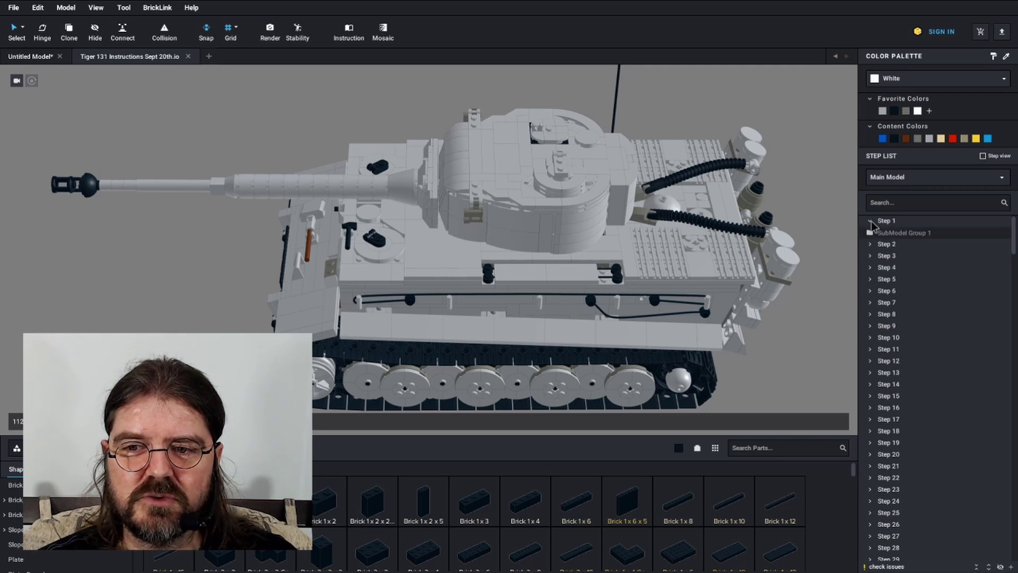
left_click(871, 221)
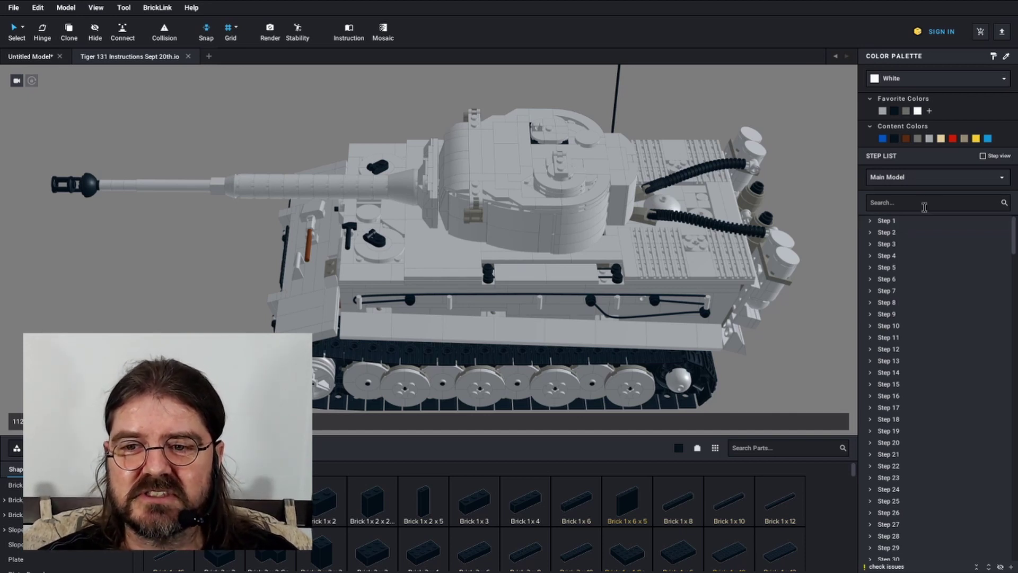
double_click(903, 222)
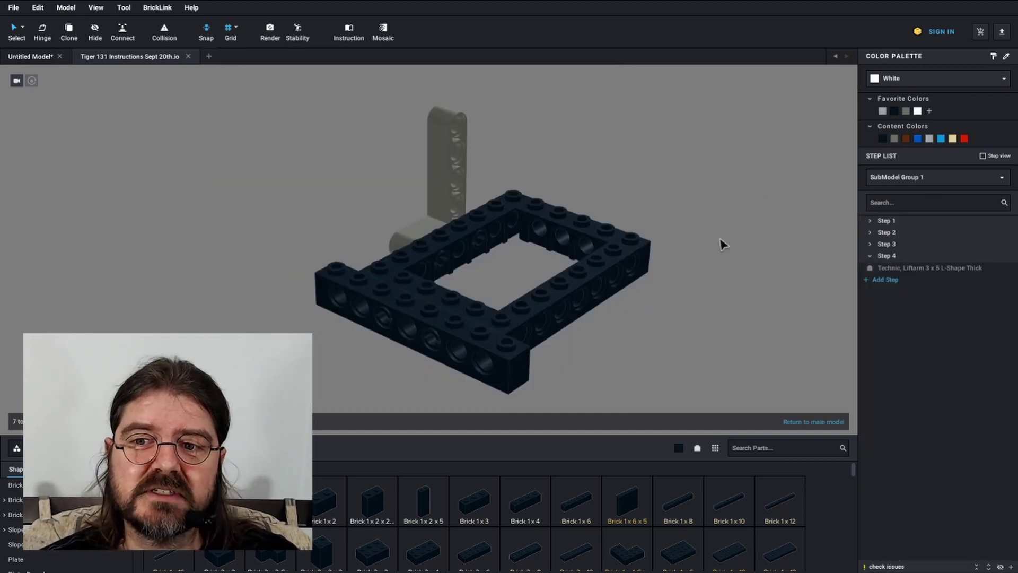
left_click(869, 221)
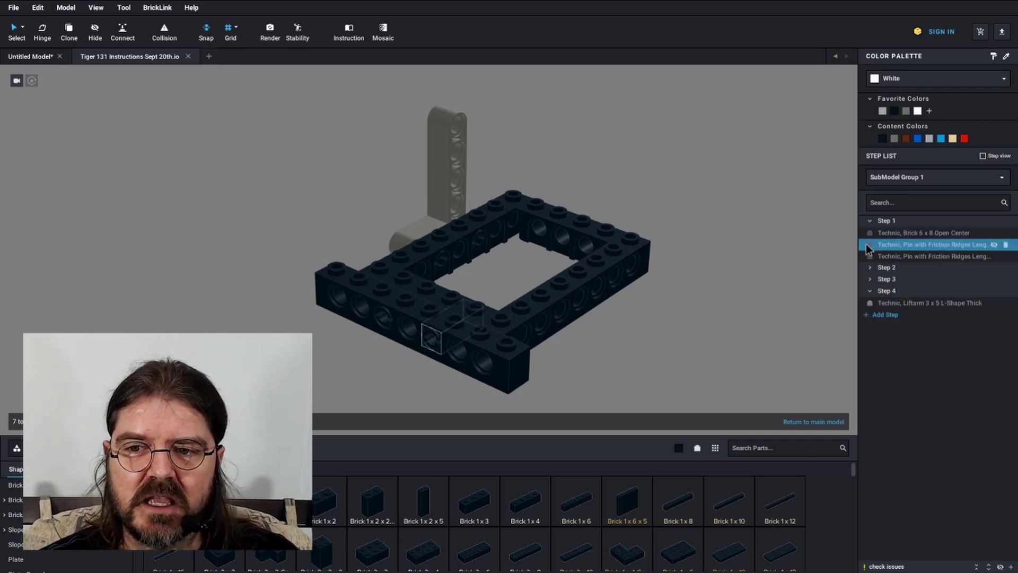
left_click(873, 279)
left_click(873, 291)
left_click(871, 291)
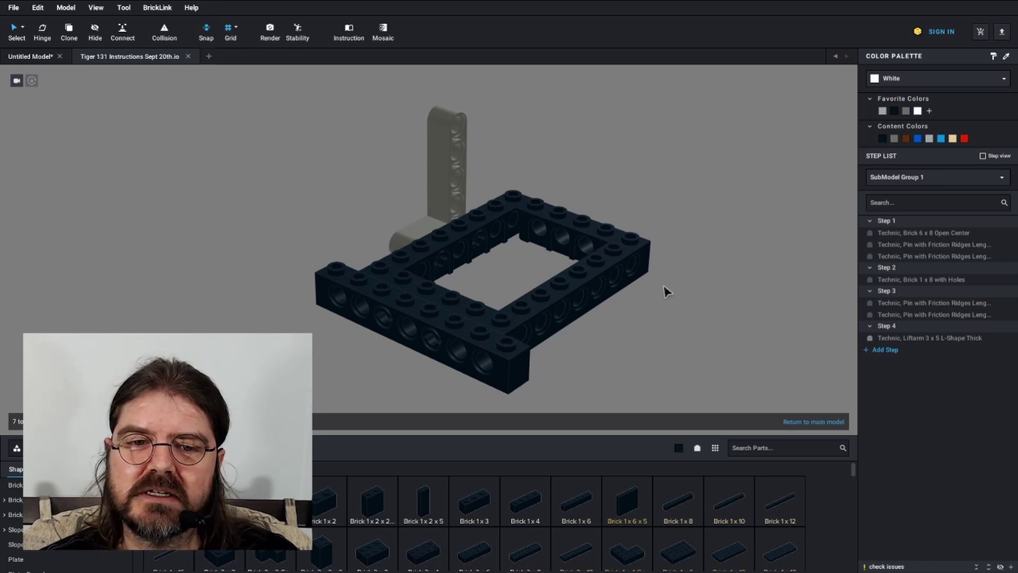
Reassign the Technic, Brick 1 x 8 with Holes from step 2 to step 1 of the submodel
left_click(507, 362)
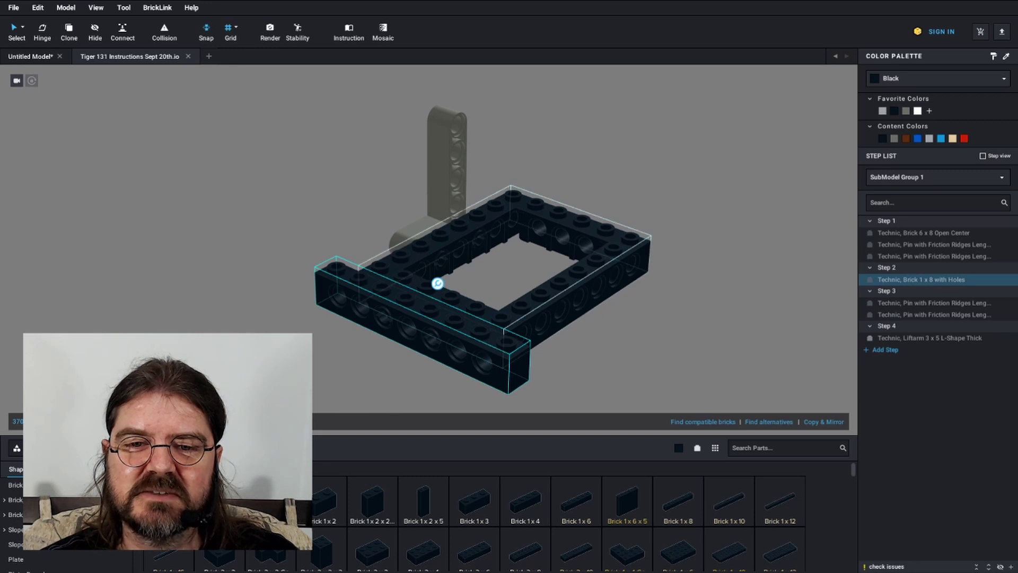
left_click(569, 308)
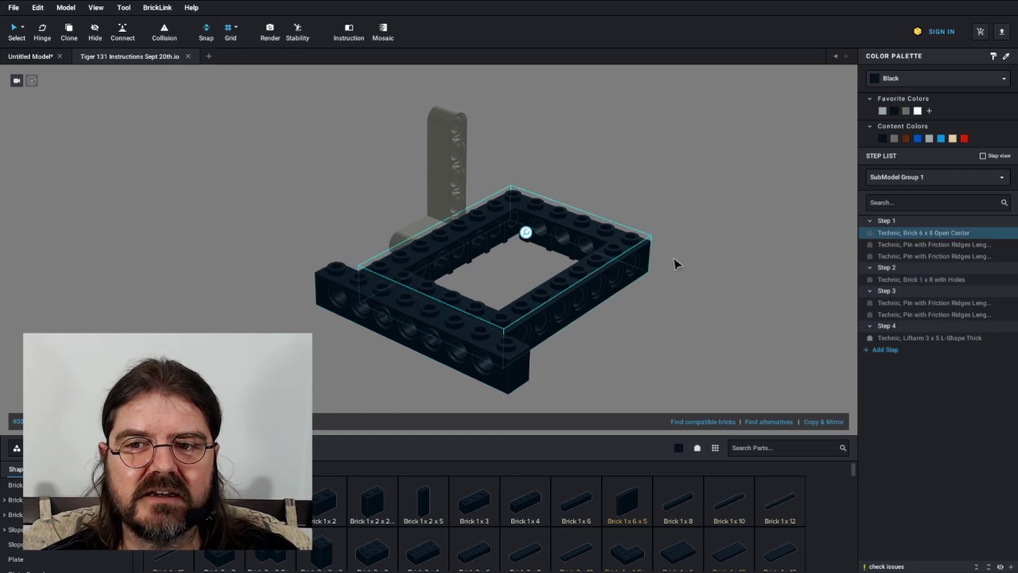
left_click(907, 281)
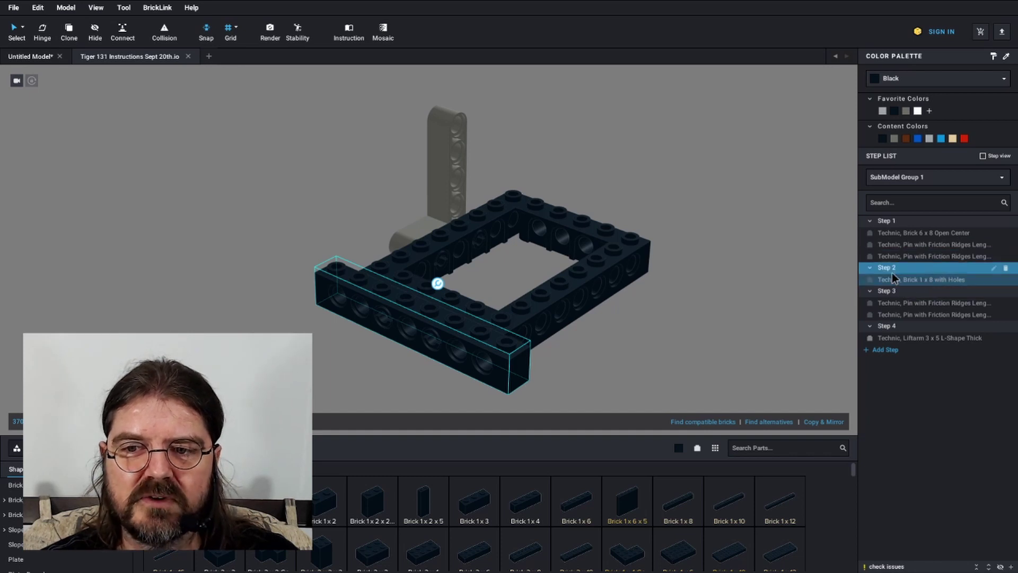
left_click(898, 271)
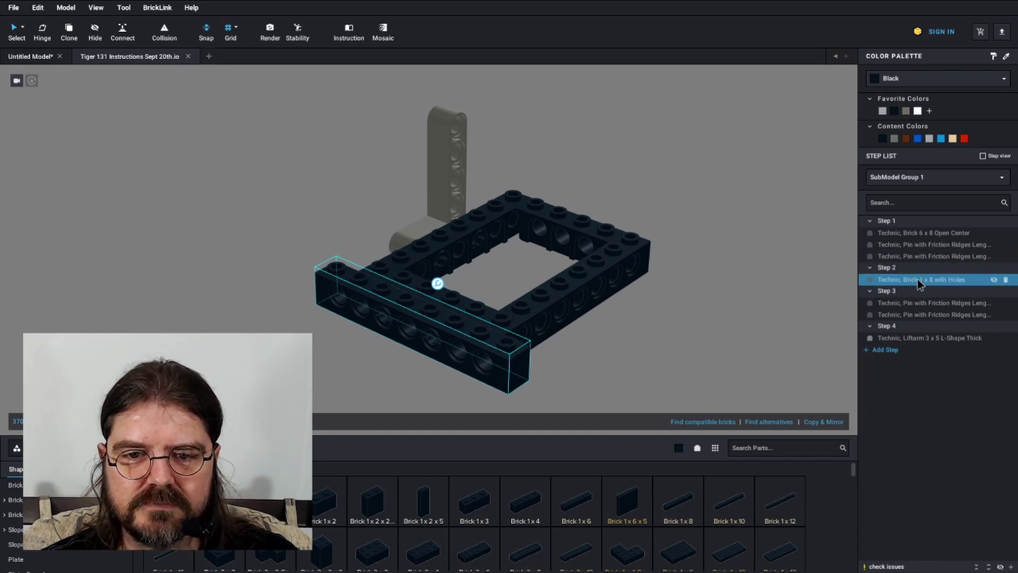
left_click(616, 349)
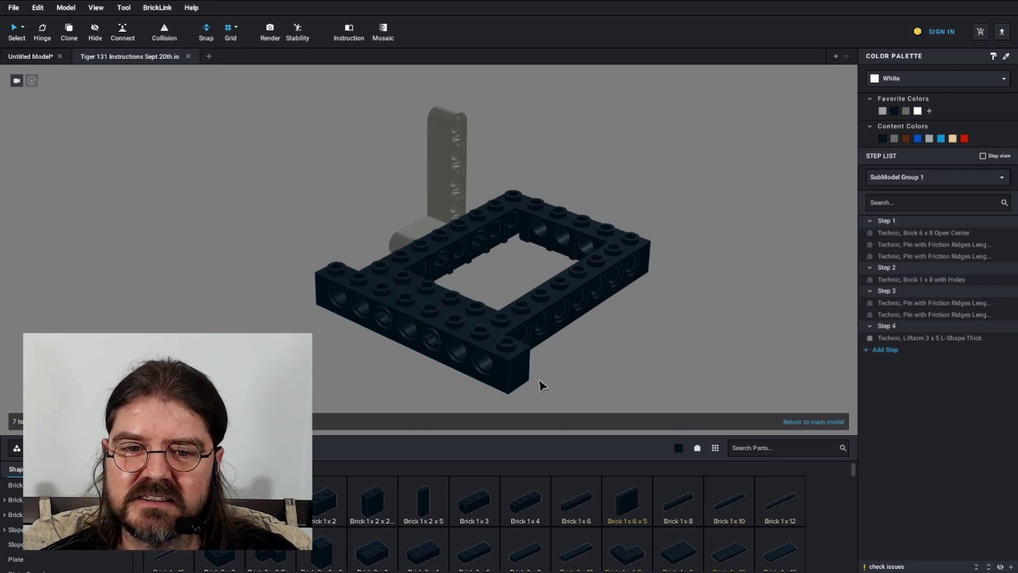
left_click(459, 335)
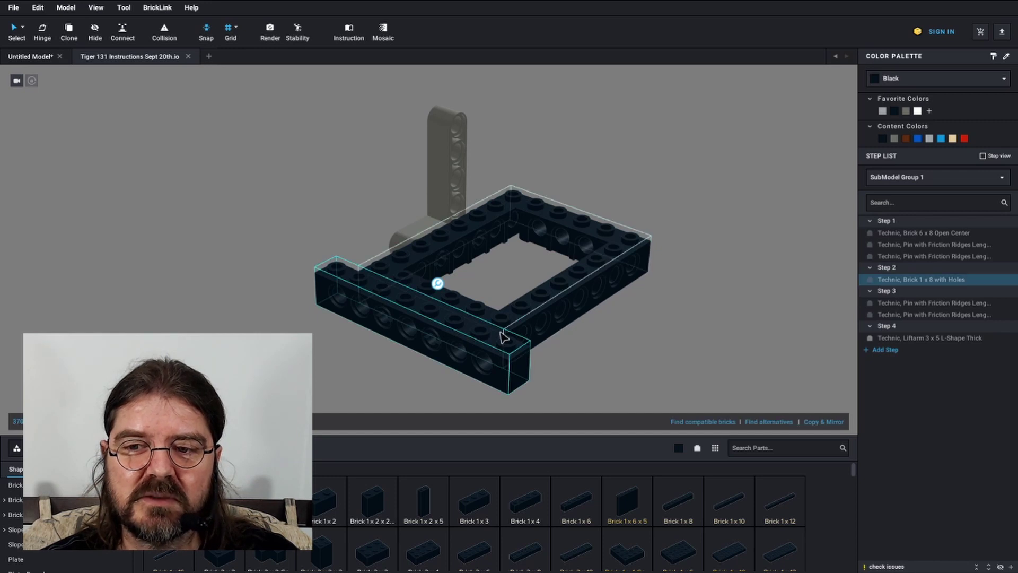
right_click(927, 279)
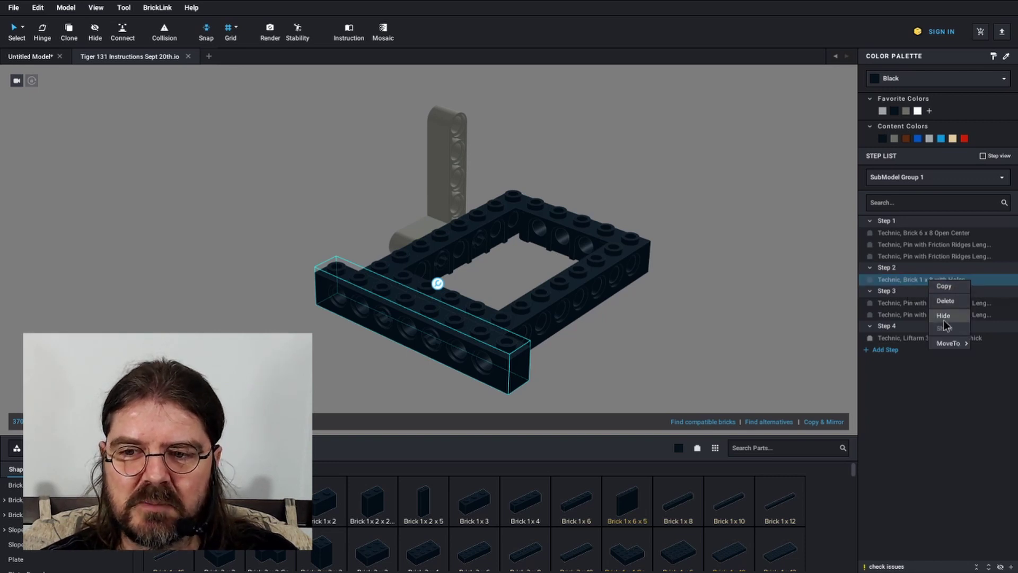
mouse_move(953, 345)
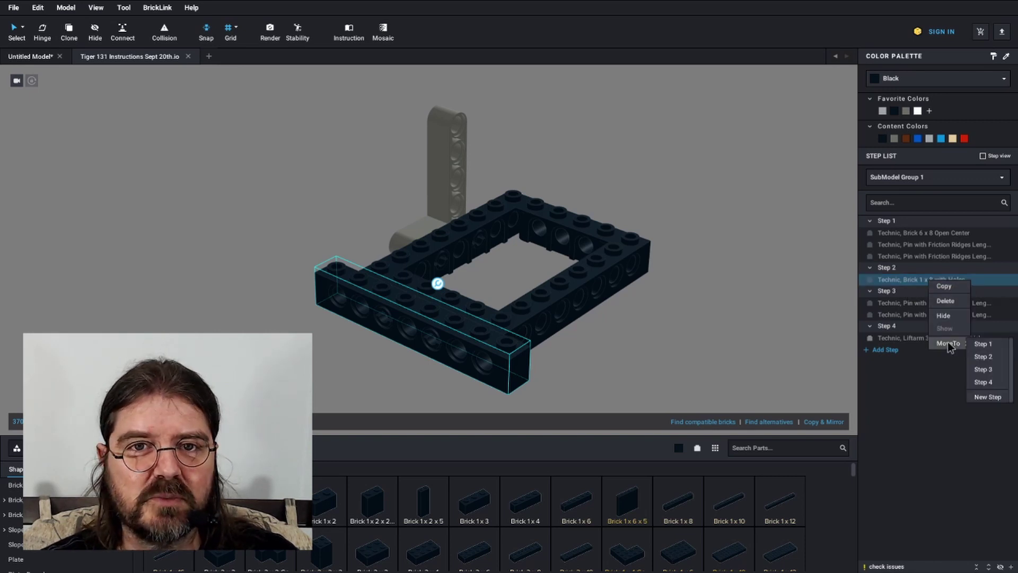
left_click(995, 346)
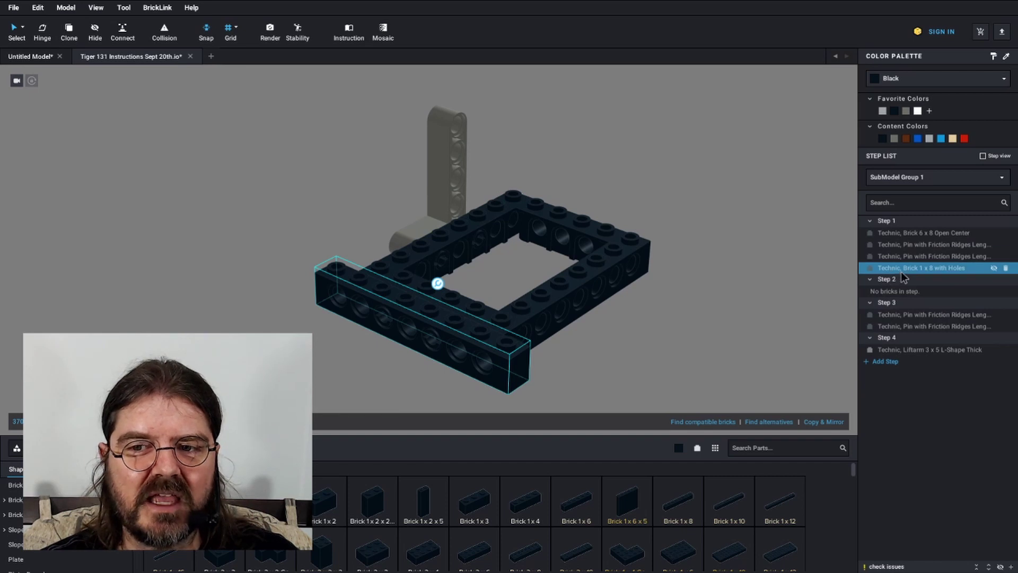
Reassign the Technic, Brick 6 x 8 Open Center and its two friction pins from step 1 to step 2
left_click(905, 231)
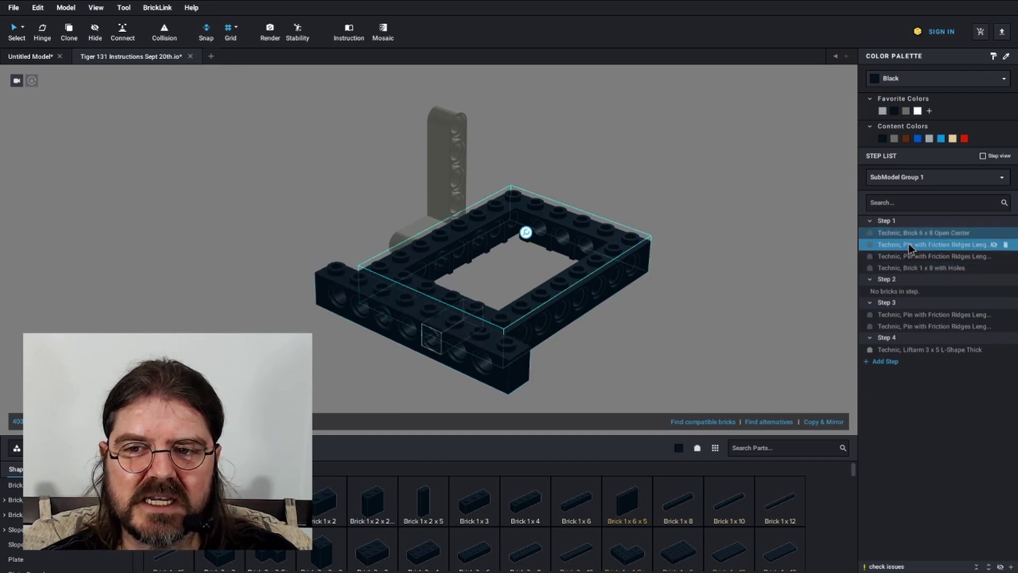
left_click(908, 243, "ctrl")
left_click(906, 257, "ctrl")
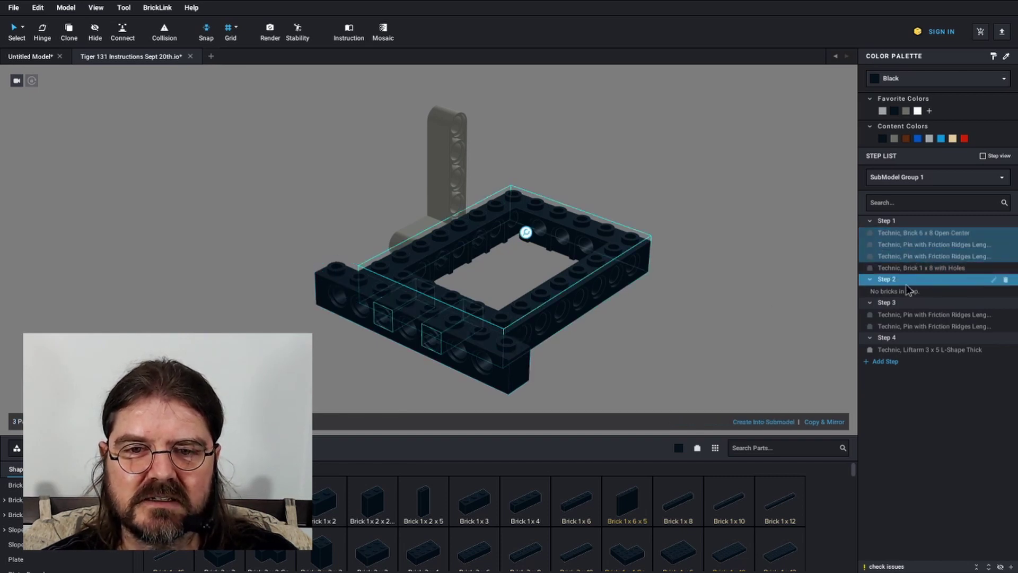
left_click(948, 268, "ctrl")
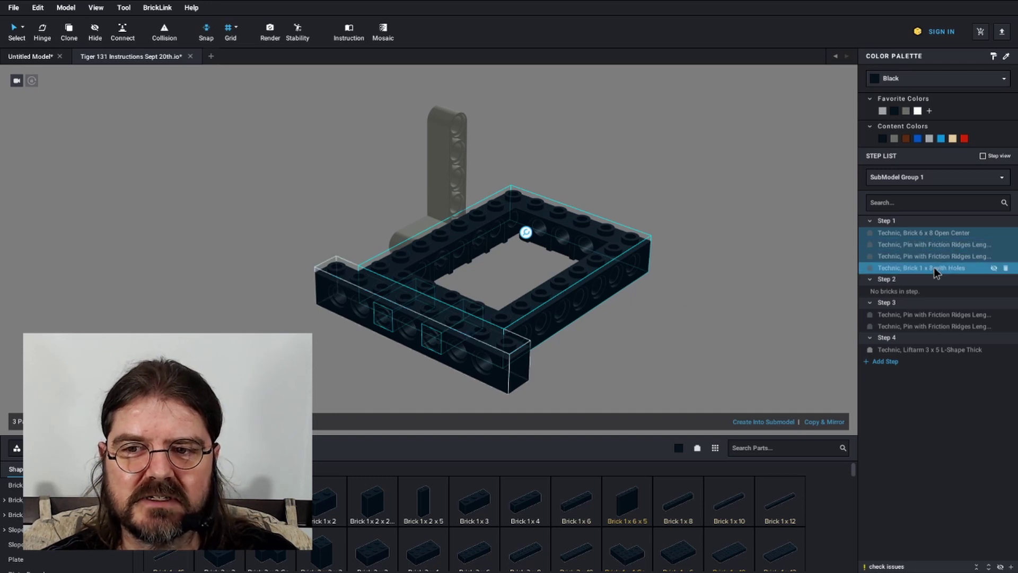
left_click(934, 267, "ctrl")
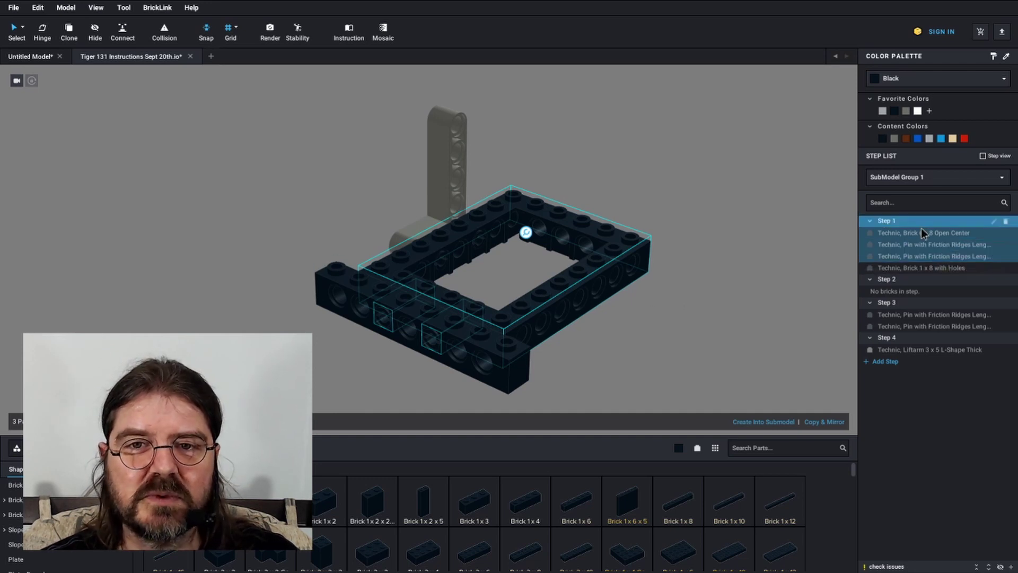
right_click(921, 256)
mouse_move(943, 320)
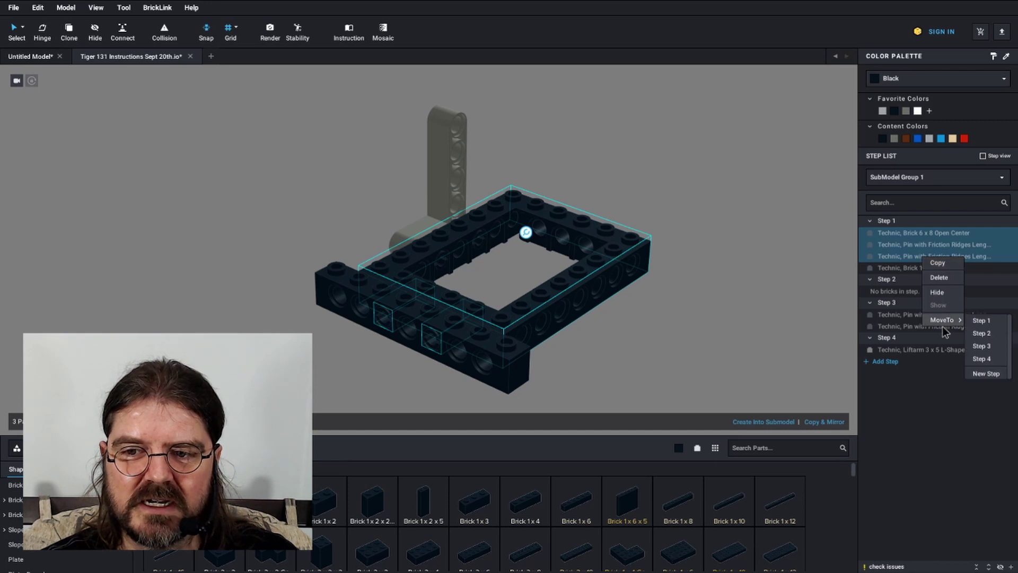
left_click(981, 333)
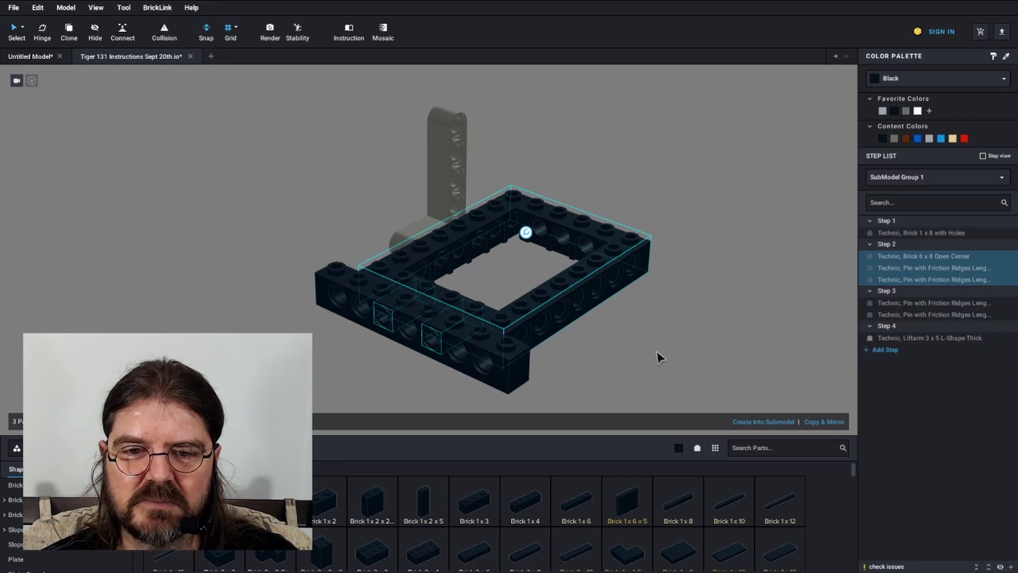
Check which build step the 1 x 8 brick, the 6 x 8 frame and the L-shaped liftarm belong to
left_click(686, 329)
left_click(507, 368)
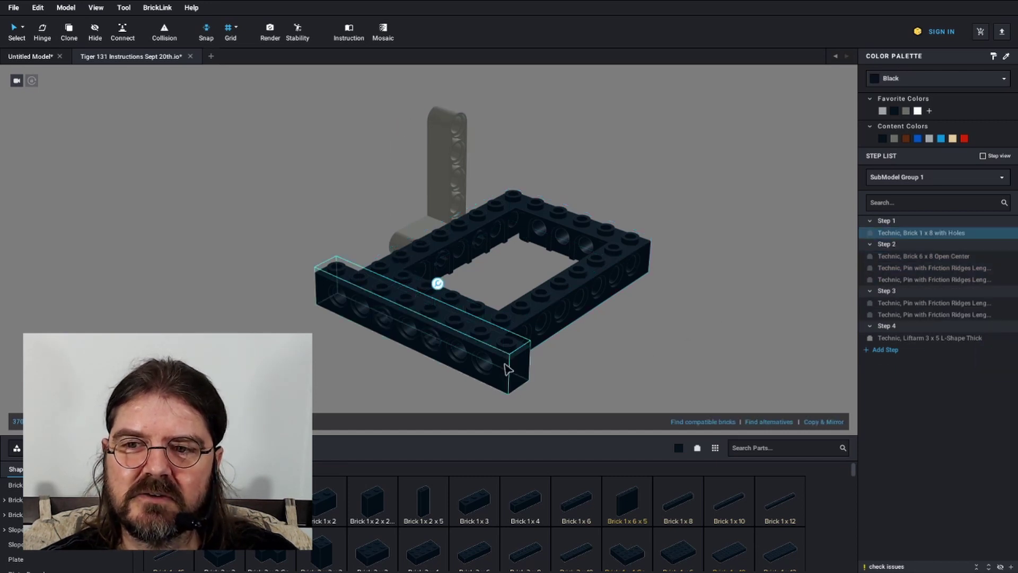
left_click(542, 312)
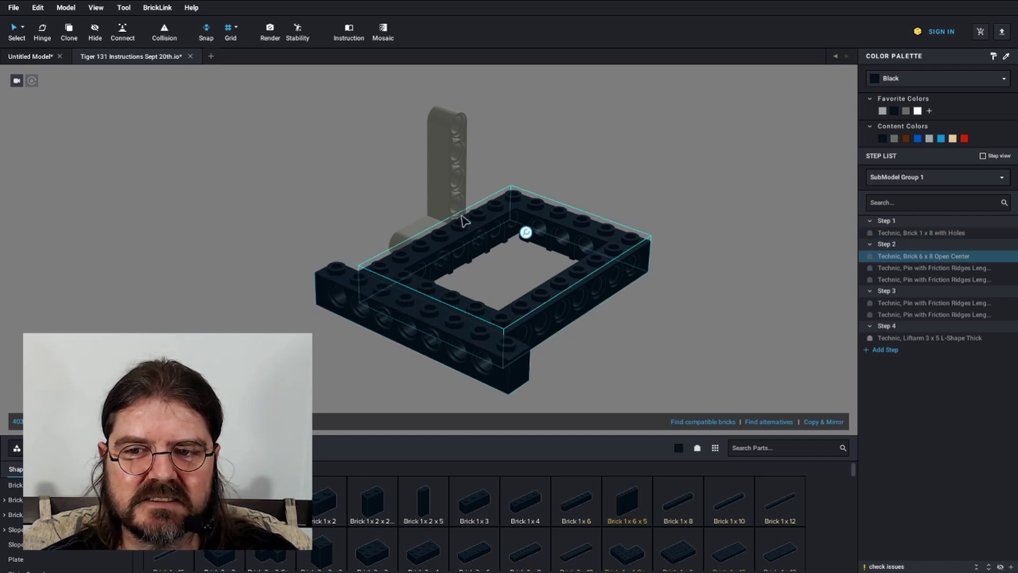
left_click(461, 190)
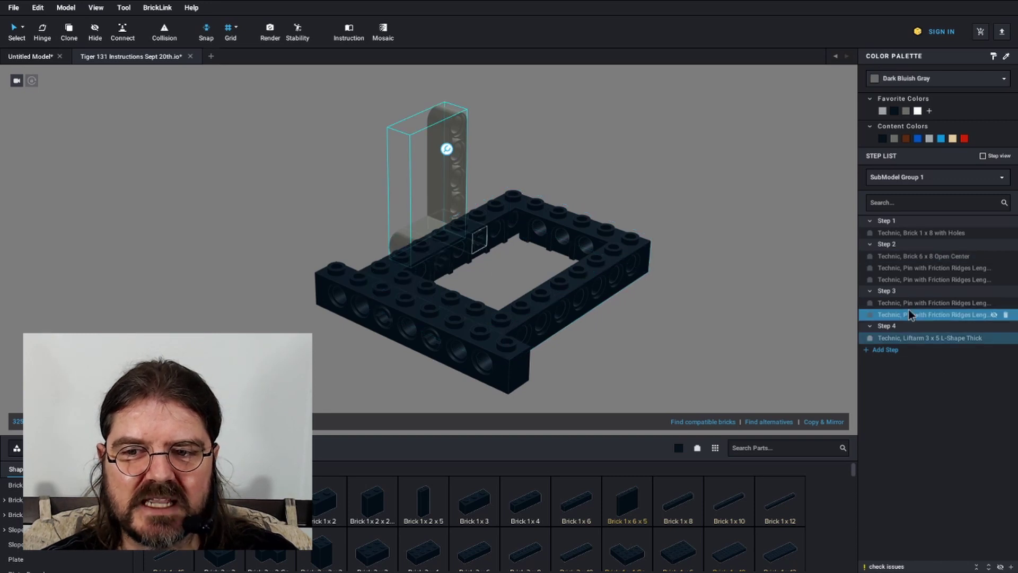
left_click(602, 285)
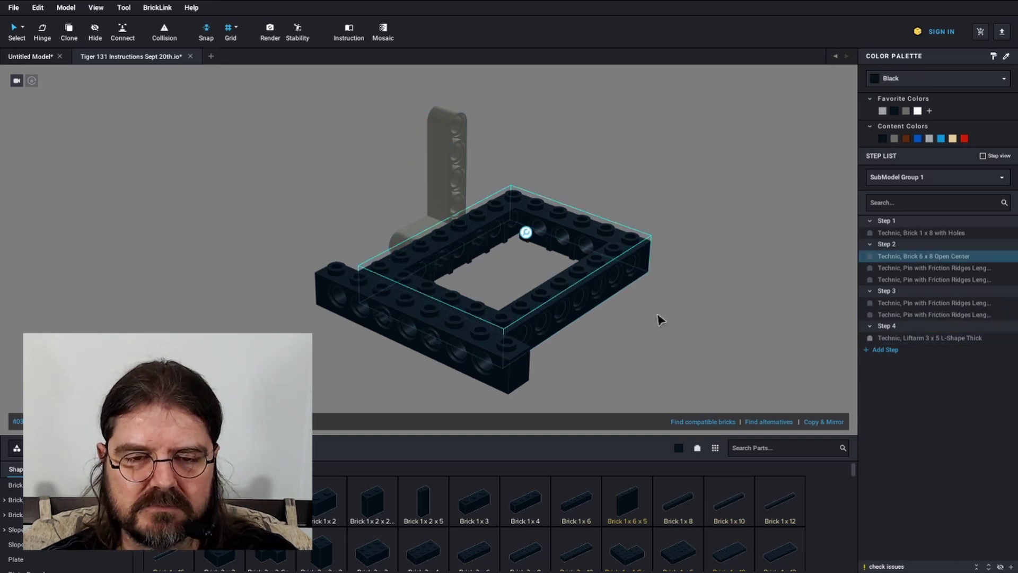
left_click(658, 316)
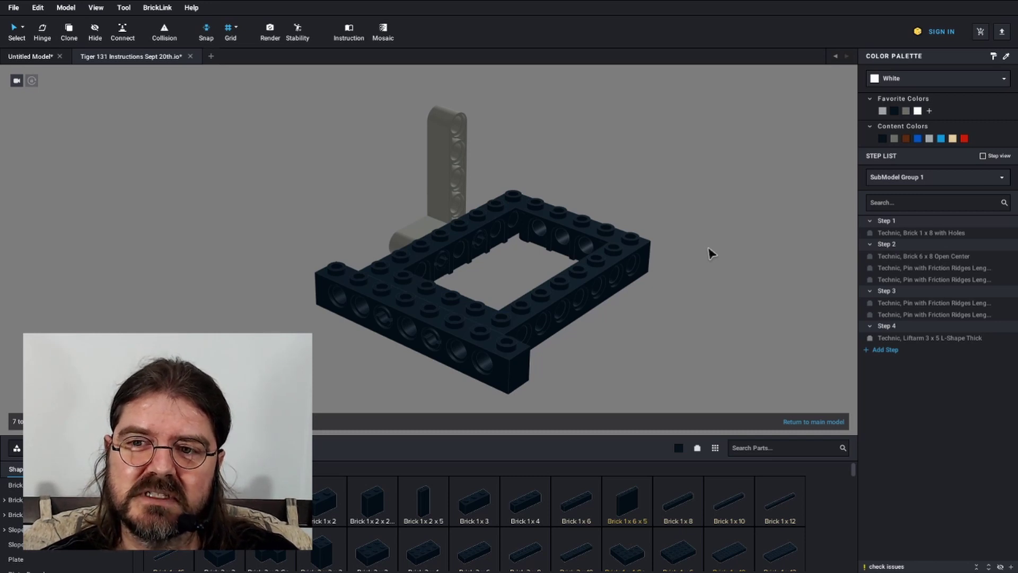
left_click(942, 222)
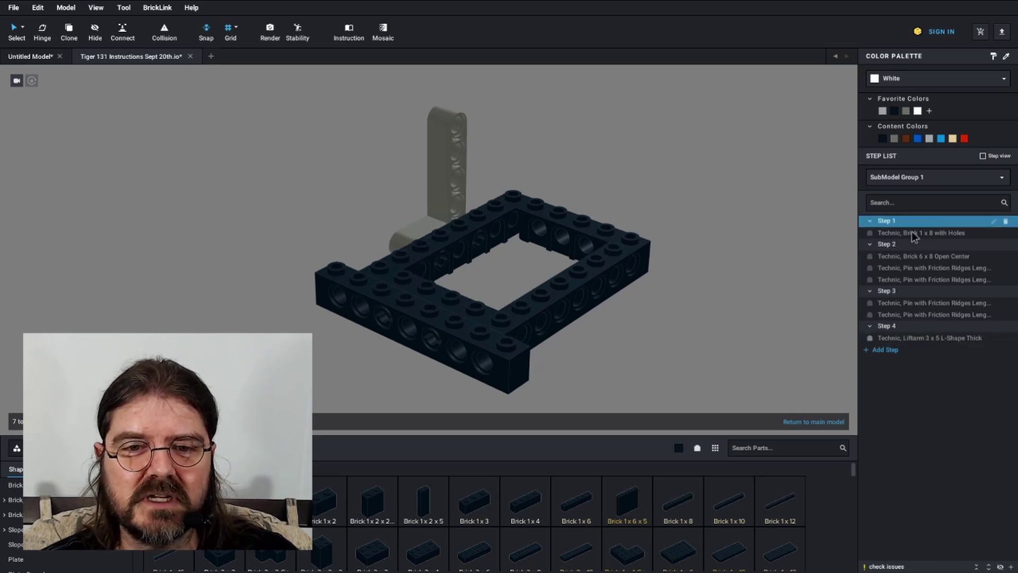
left_click(605, 364)
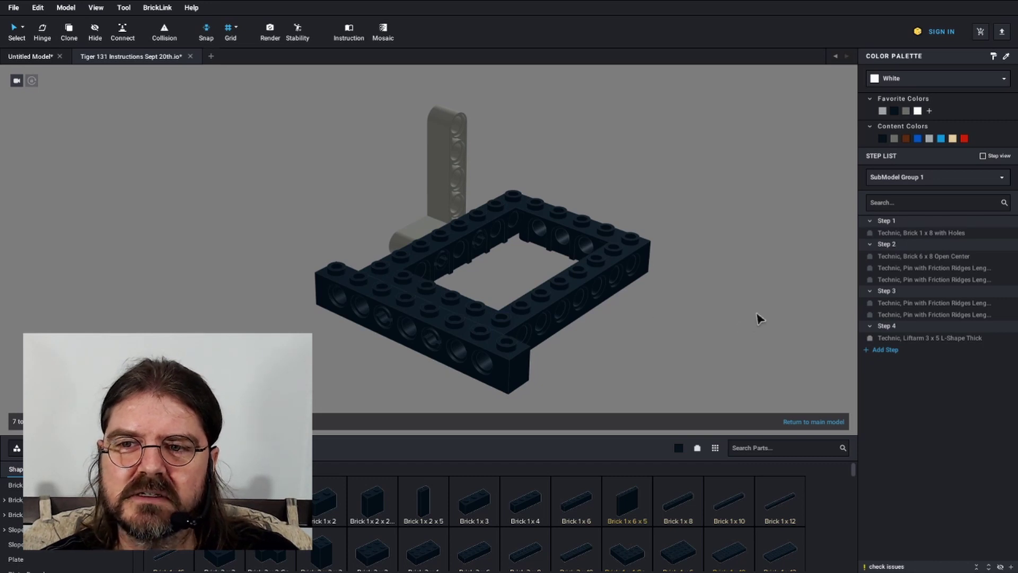
Enable step view and preview the submodel's assembly in order from step 1 through step 4
left_click(982, 155)
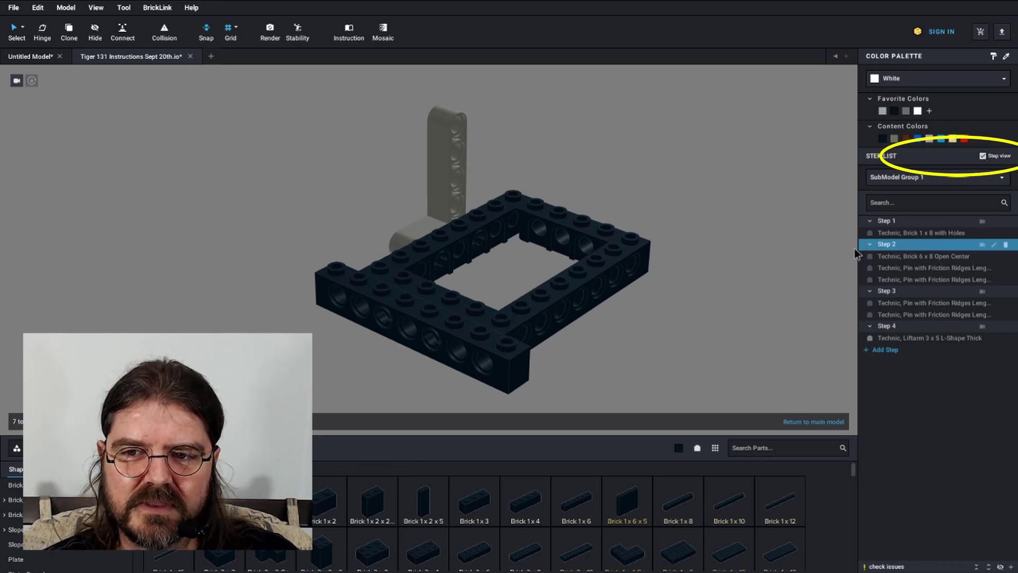
left_click(910, 221)
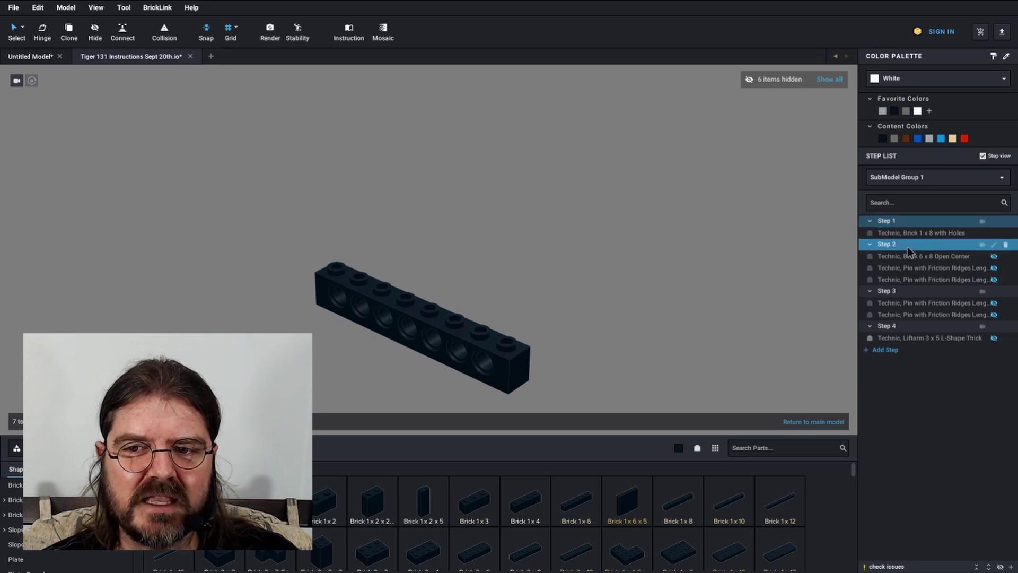
left_click(906, 245)
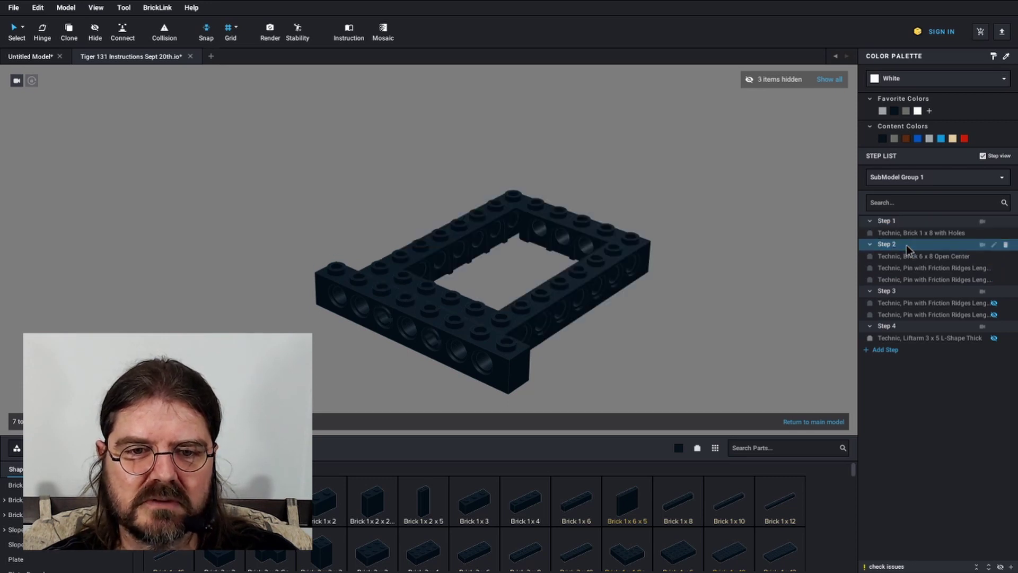
left_click(897, 291)
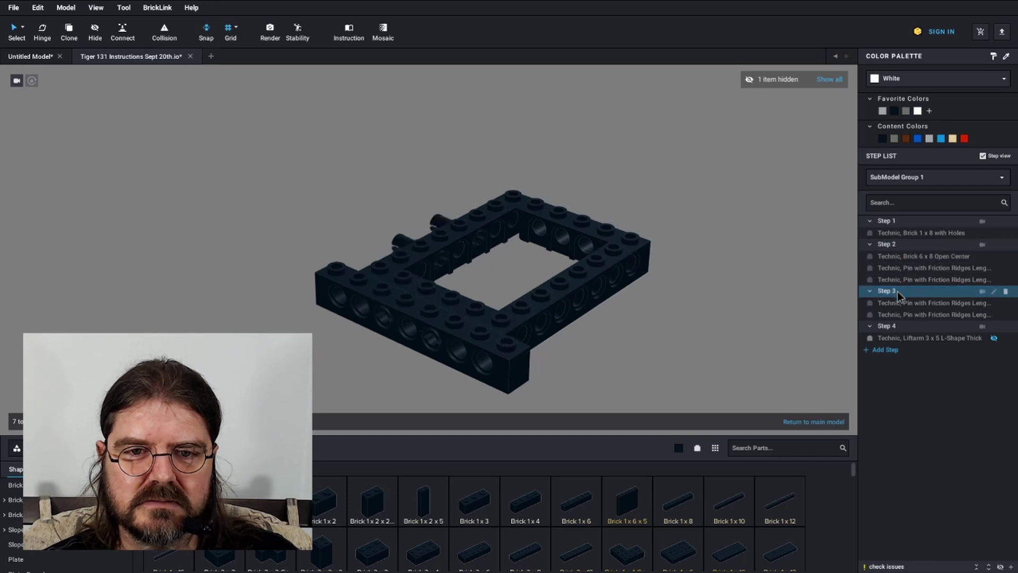
left_click(906, 327)
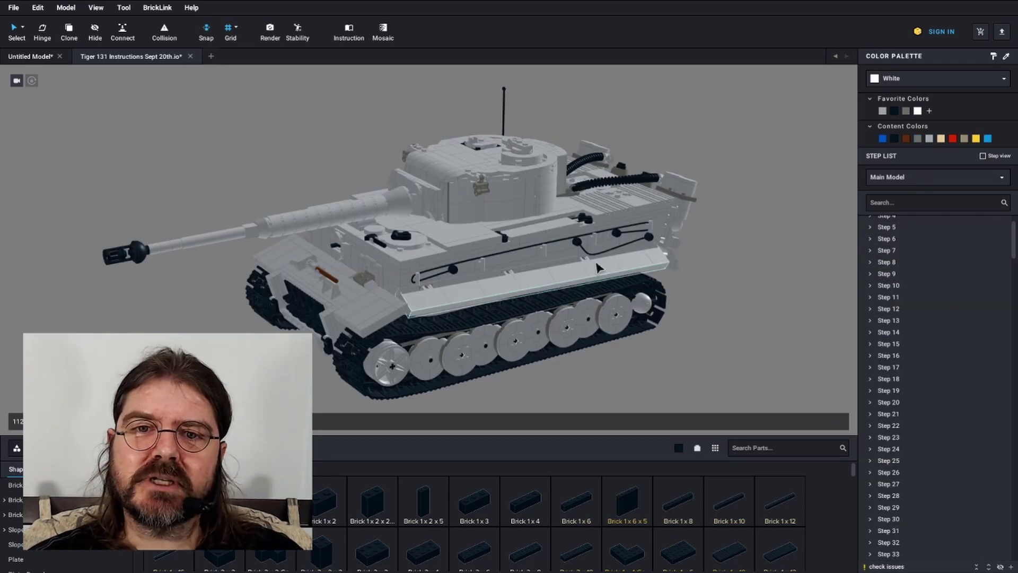
Enable step view for the main tank model and preview its step 1
right_click_drag(718, 227, 558, 263)
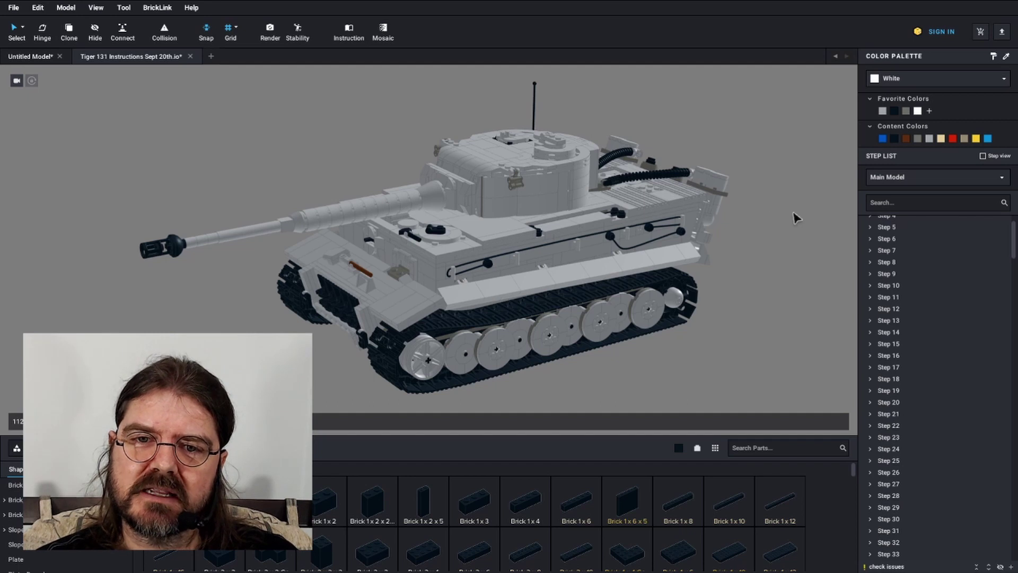
left_click(983, 156)
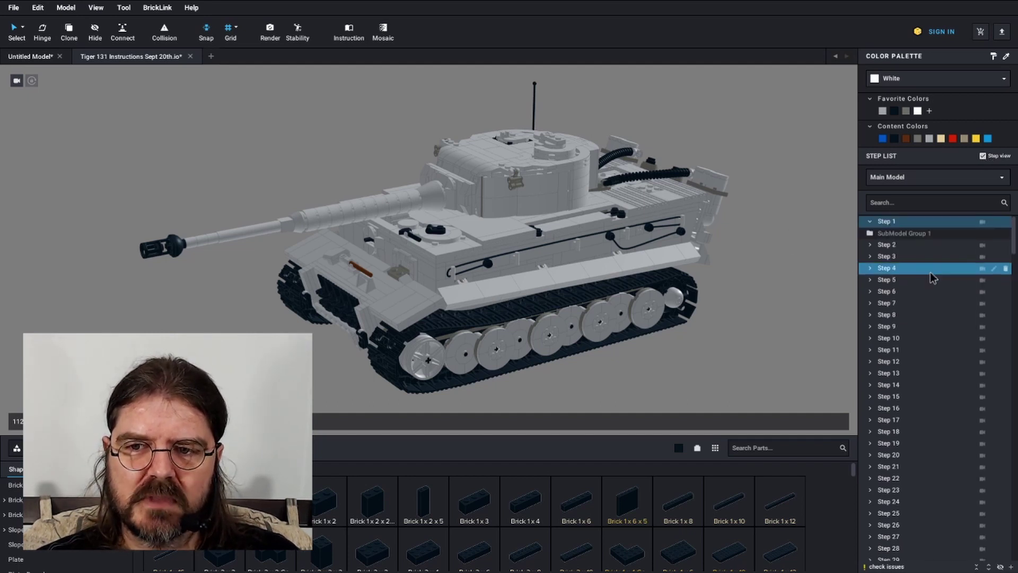
left_click(889, 221)
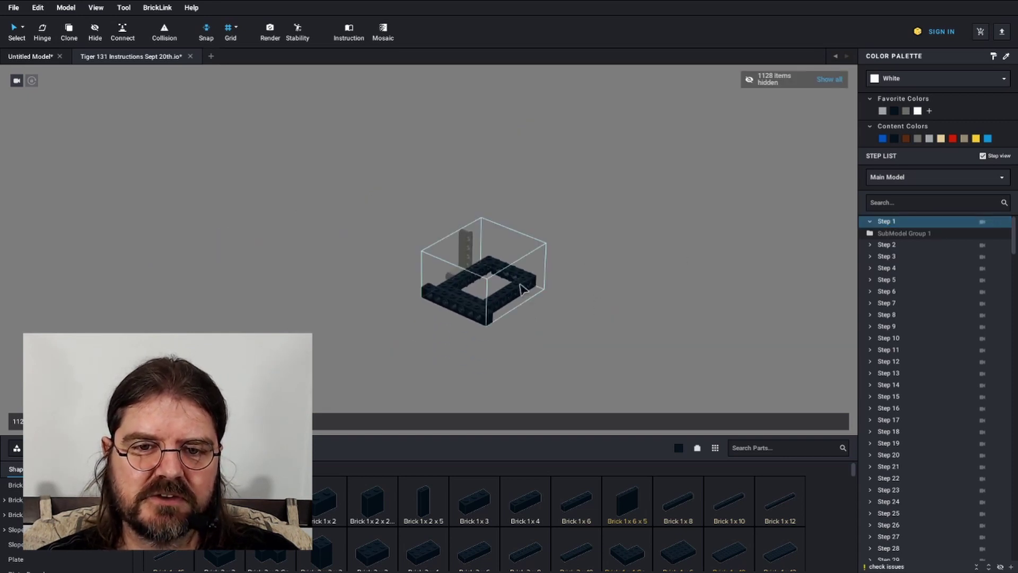
Preview the main tank model's assembly at steps 2, 16 and 31 from several viewing angles
left_click(873, 245)
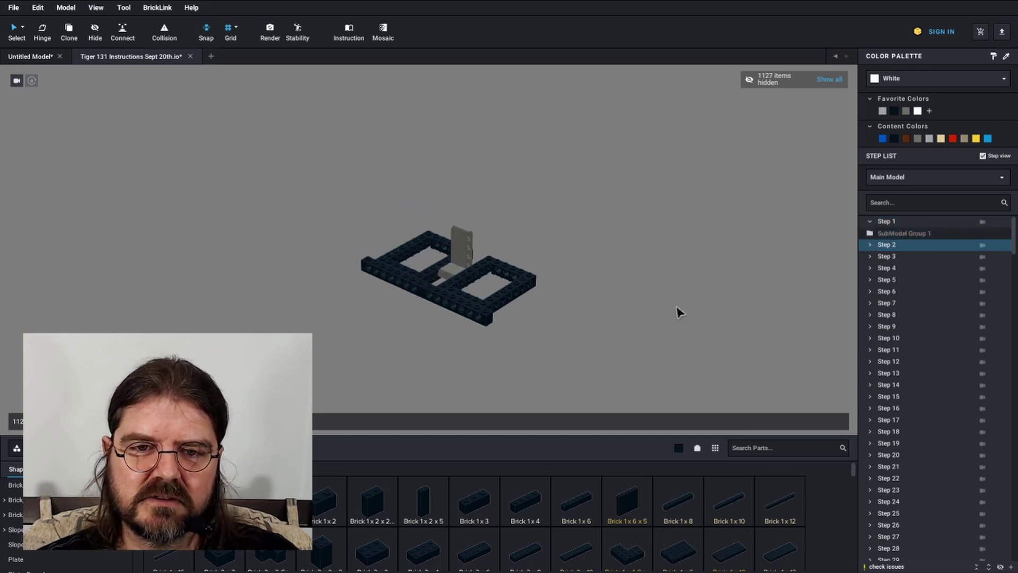
scroll(901, 297, "down", 3)
left_click(899, 308)
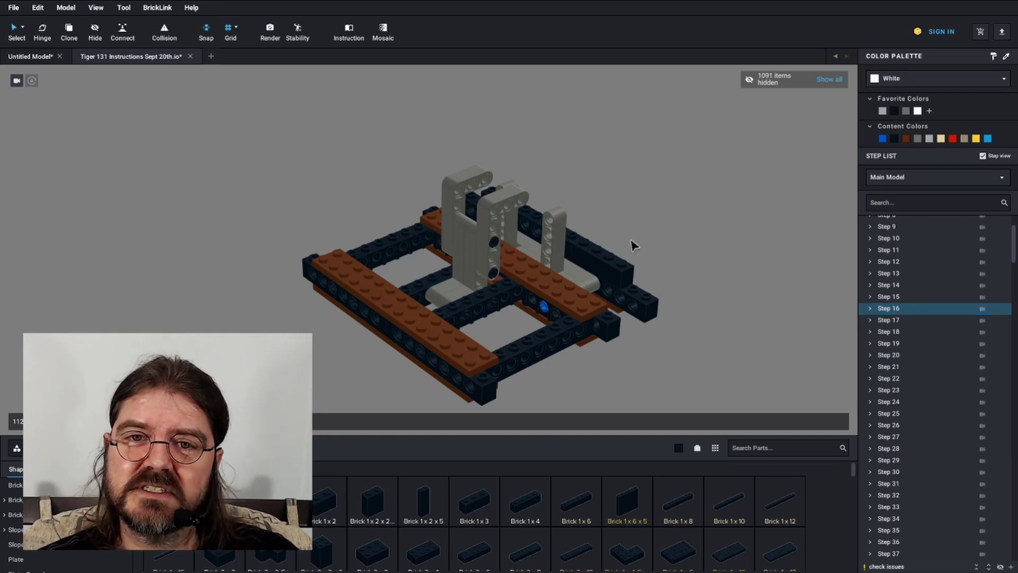
right_click_drag(709, 246, 713, 247)
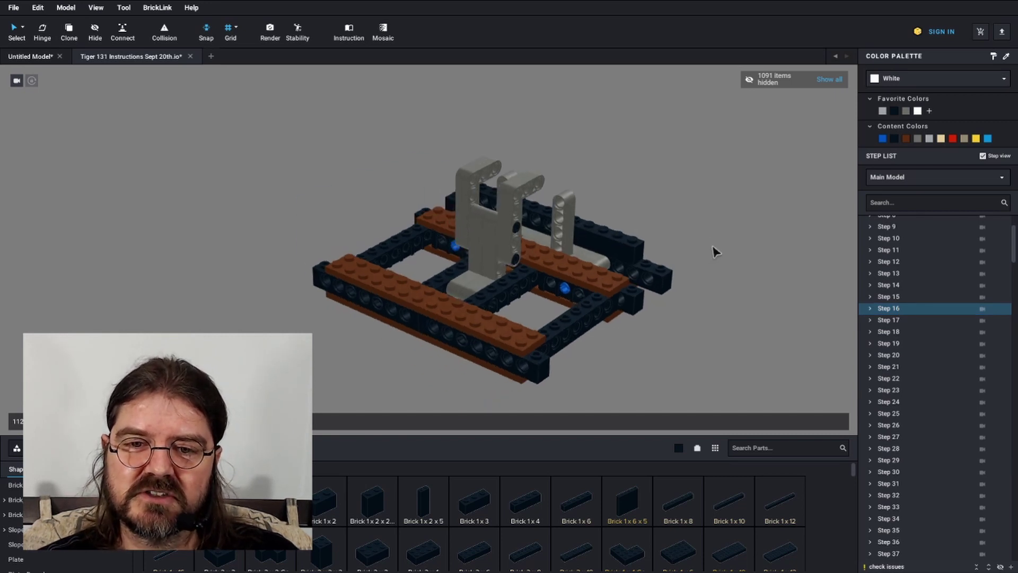
left_click(888, 484)
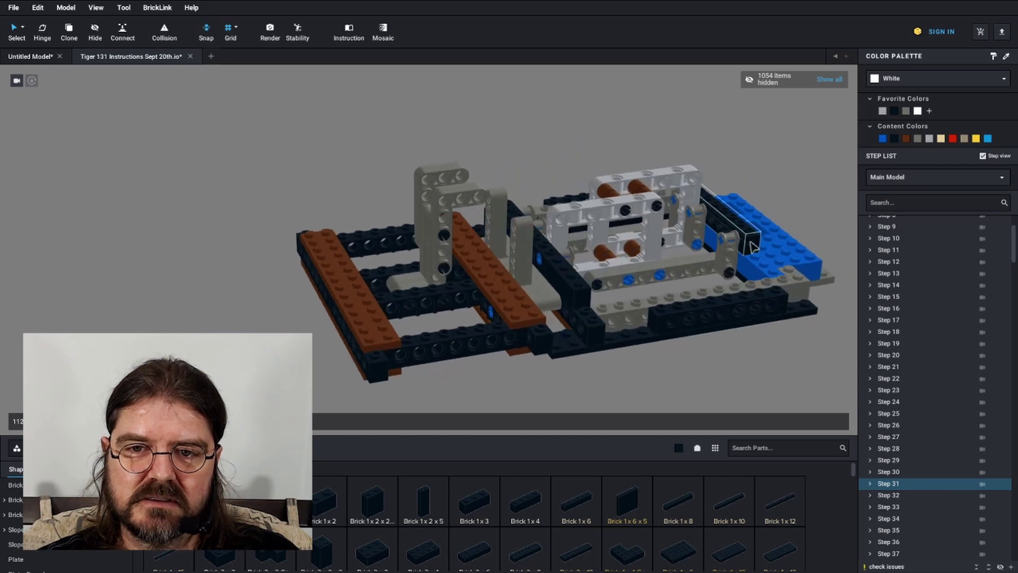
right_click_drag(753, 247, 705, 243)
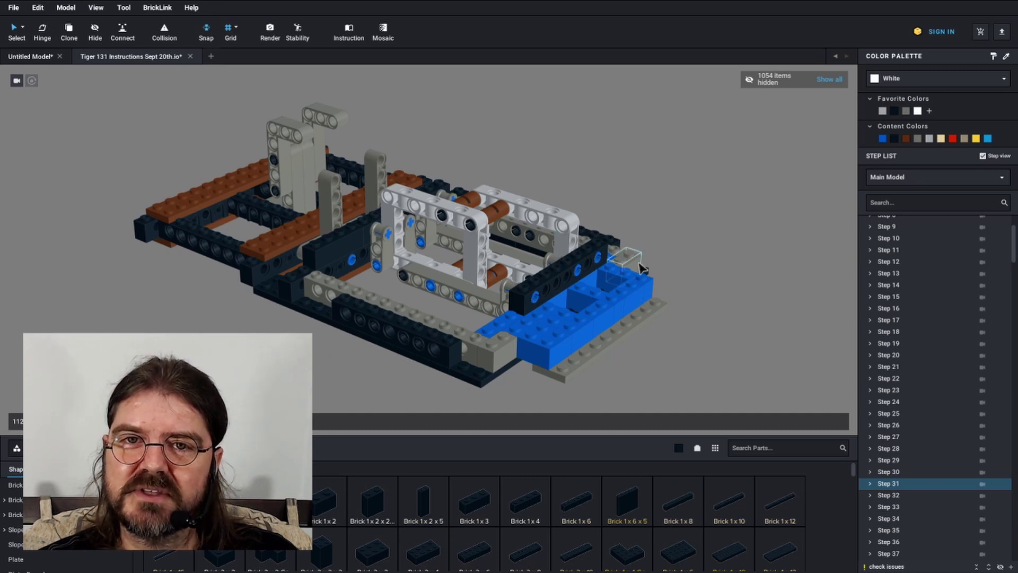
right_click_drag(642, 268, 678, 241)
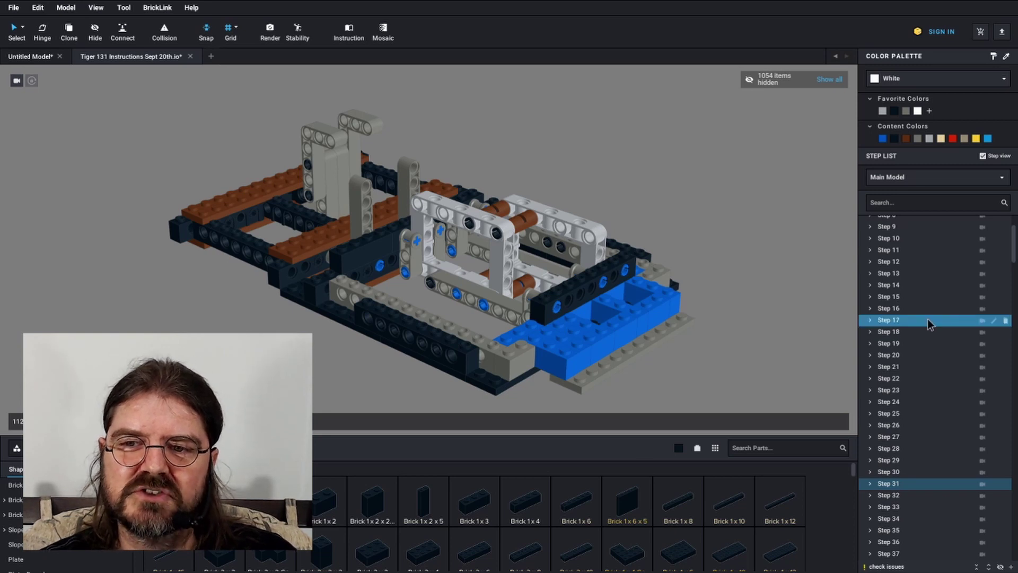
Expand every build step in the step list and review the parts assigned to steps 1 through 31
scroll(930, 320, "up", 5)
left_click(864, 242)
left_click(882, 222)
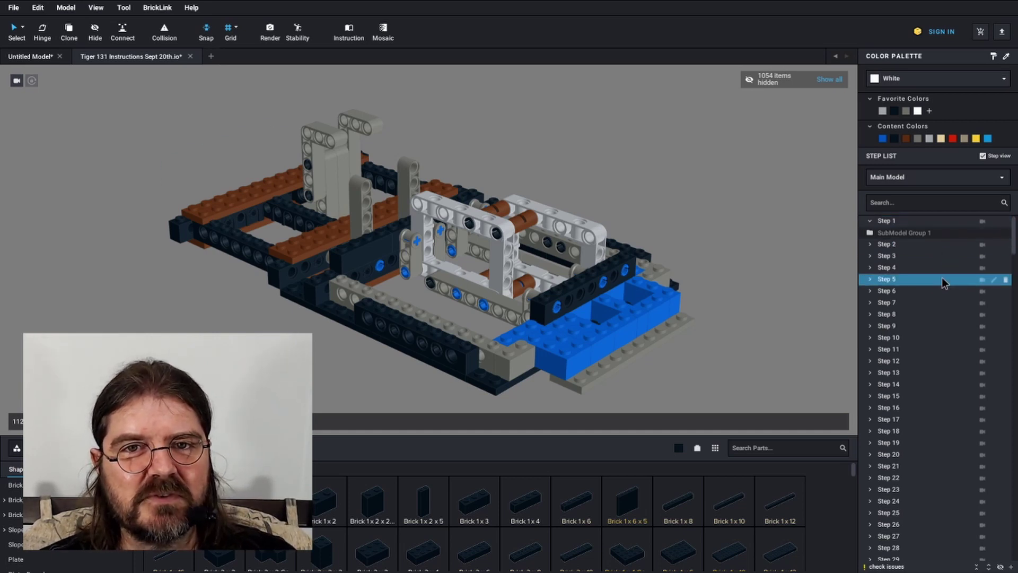
left_click(989, 565)
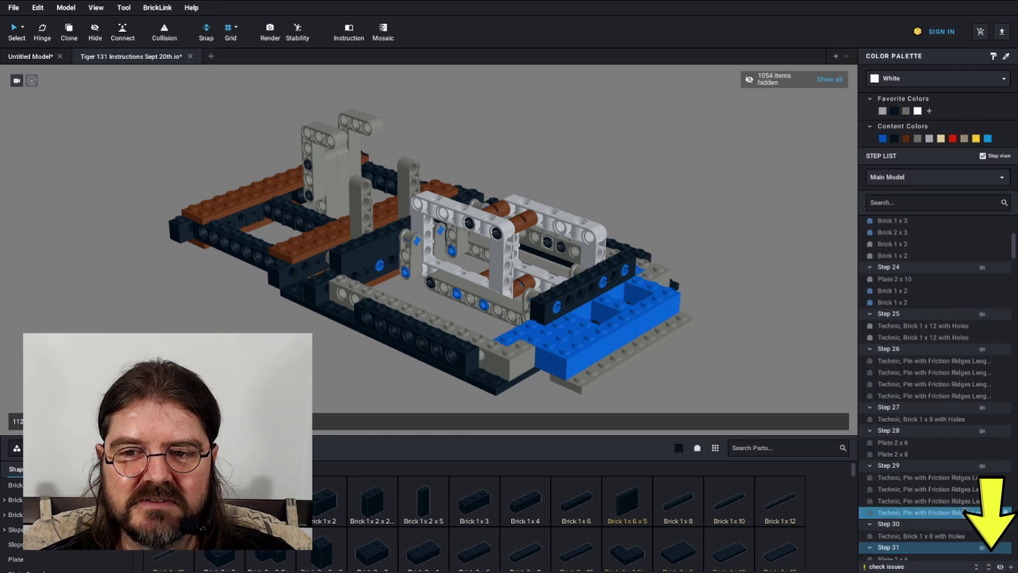
scroll(970, 289, "up", 9)
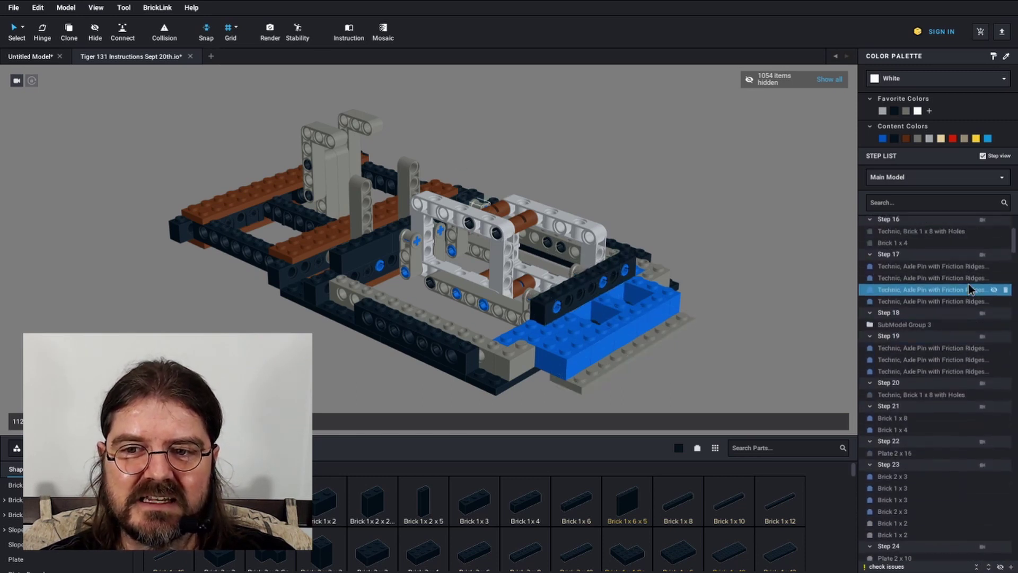
scroll(970, 289, "up", 10)
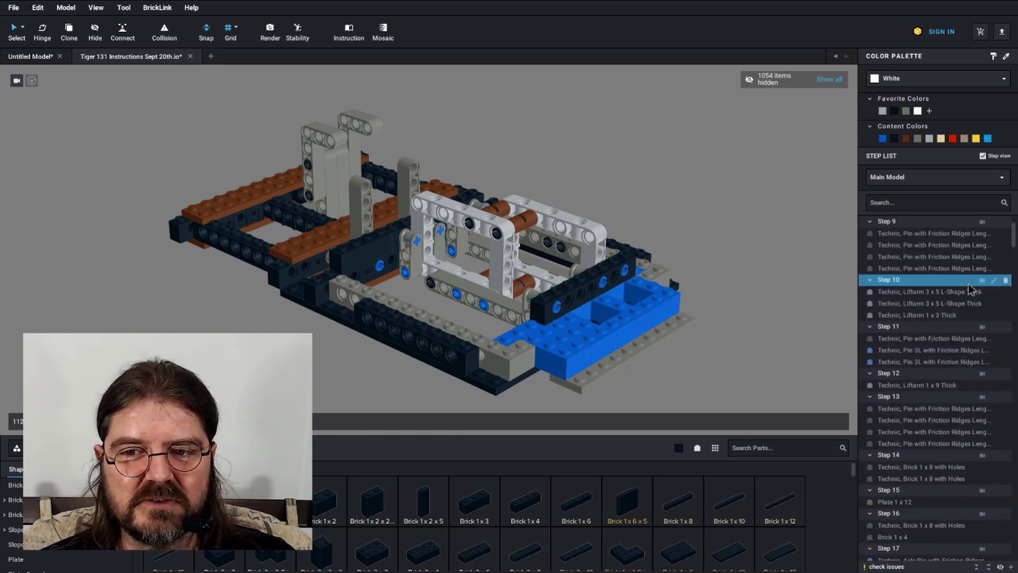
scroll(971, 289, "up", 4)
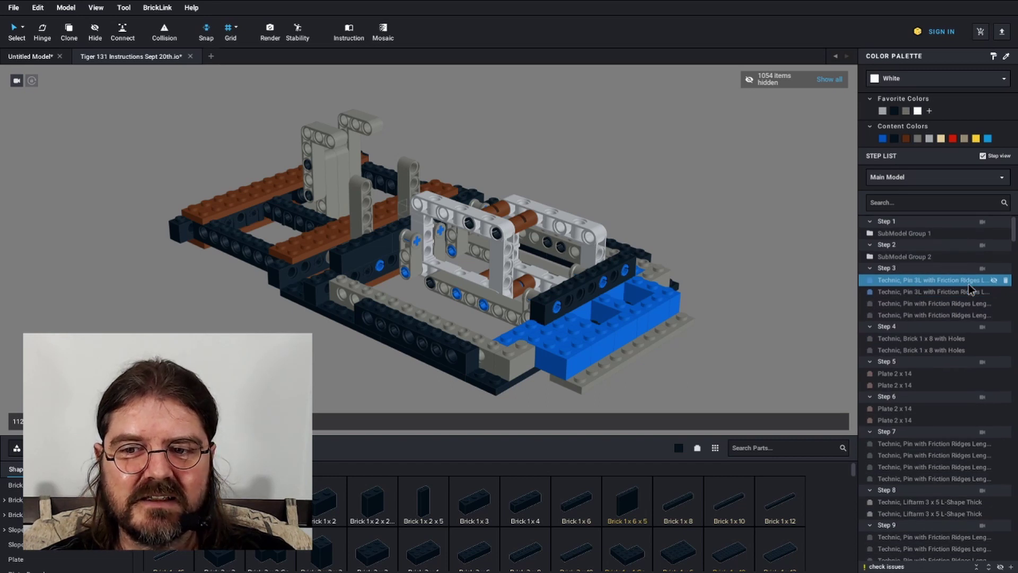
scroll(971, 289, "down", 10)
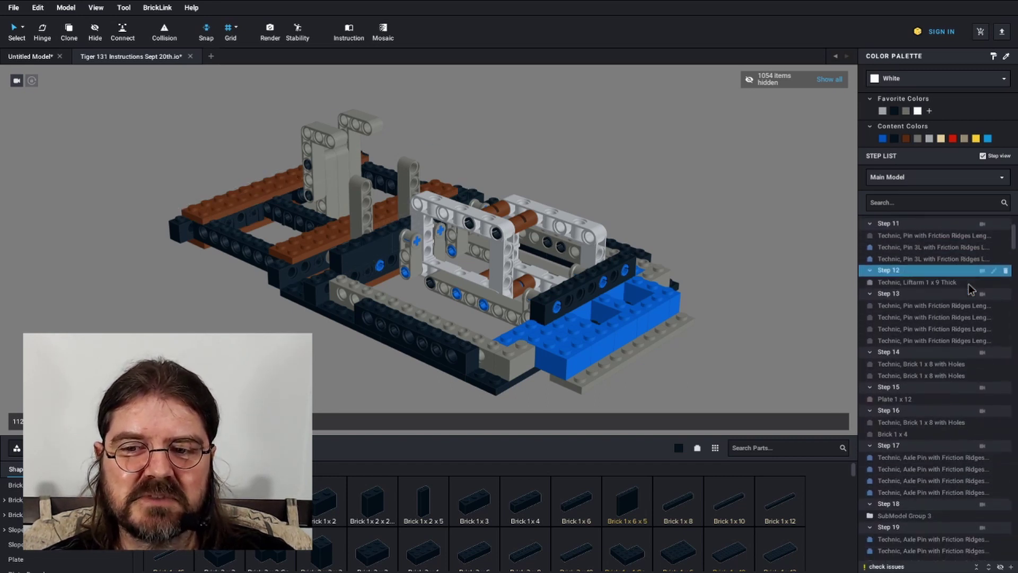
scroll(970, 288, "down", 3)
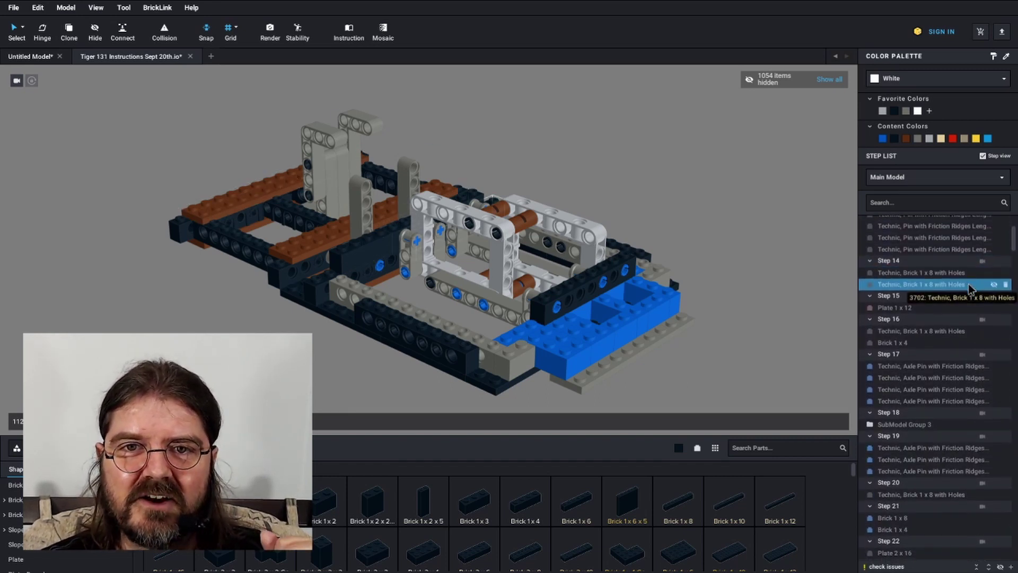
scroll(968, 285, "down", 3)
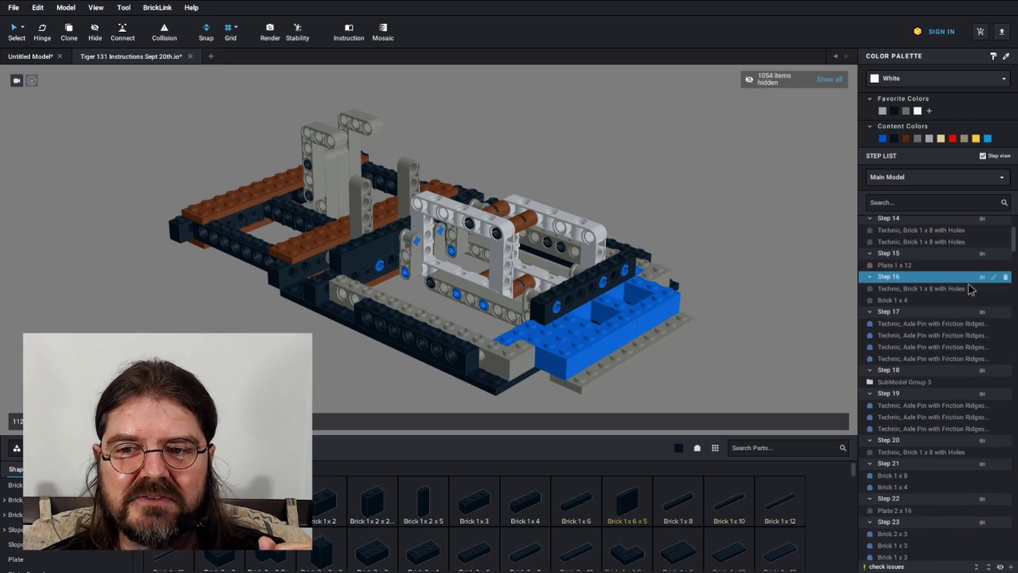
Insert an empty build step directly after step 17 and check its place in the sequence
left_click(949, 279)
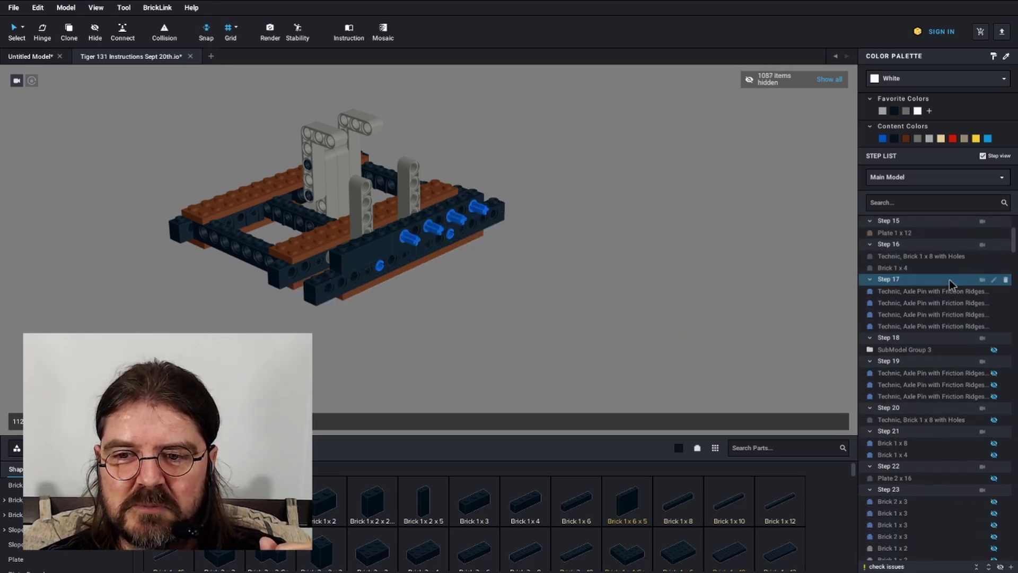
left_click(1012, 569)
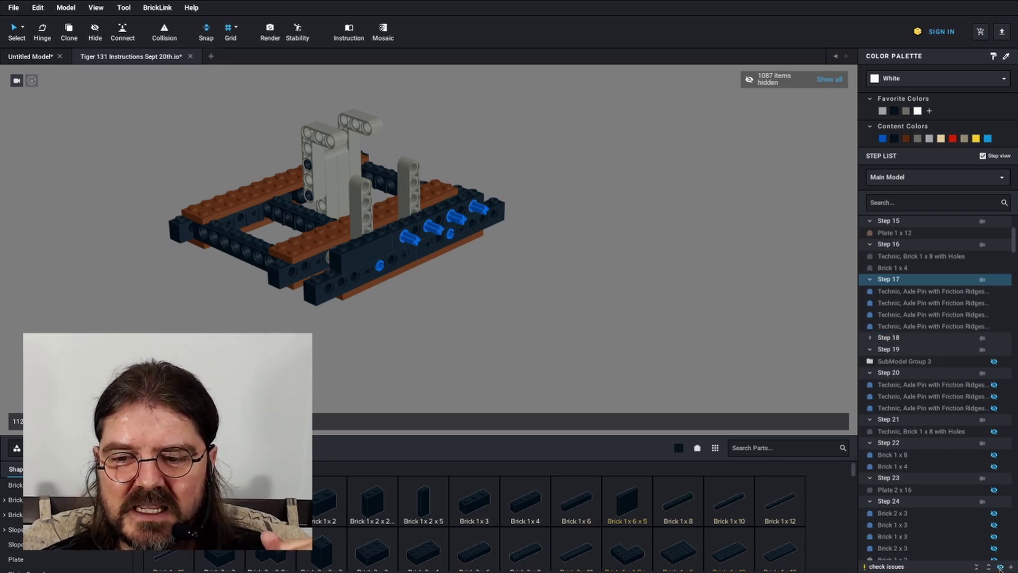
scroll(935, 389, "up", 5)
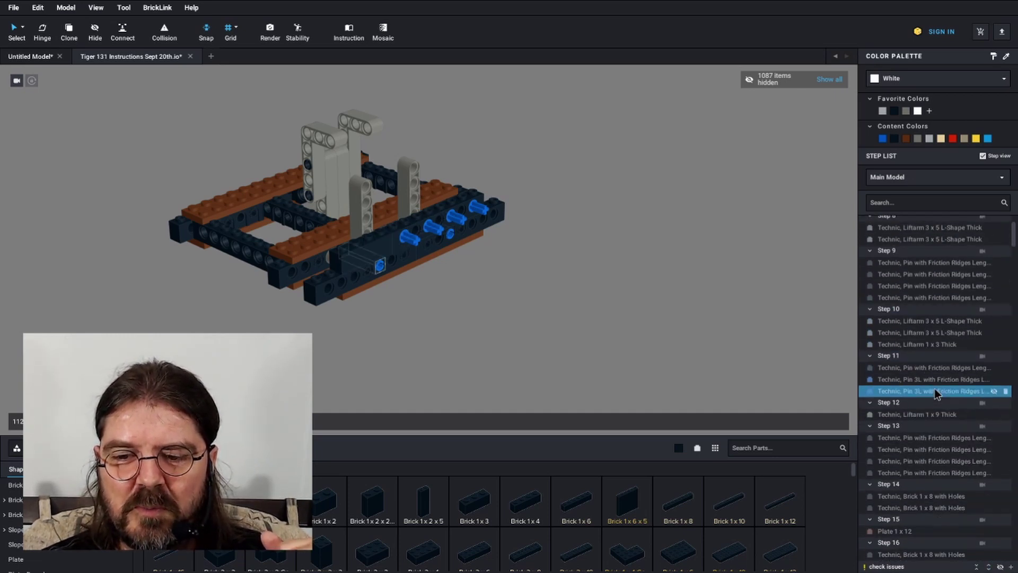
scroll(934, 388, "down", 5)
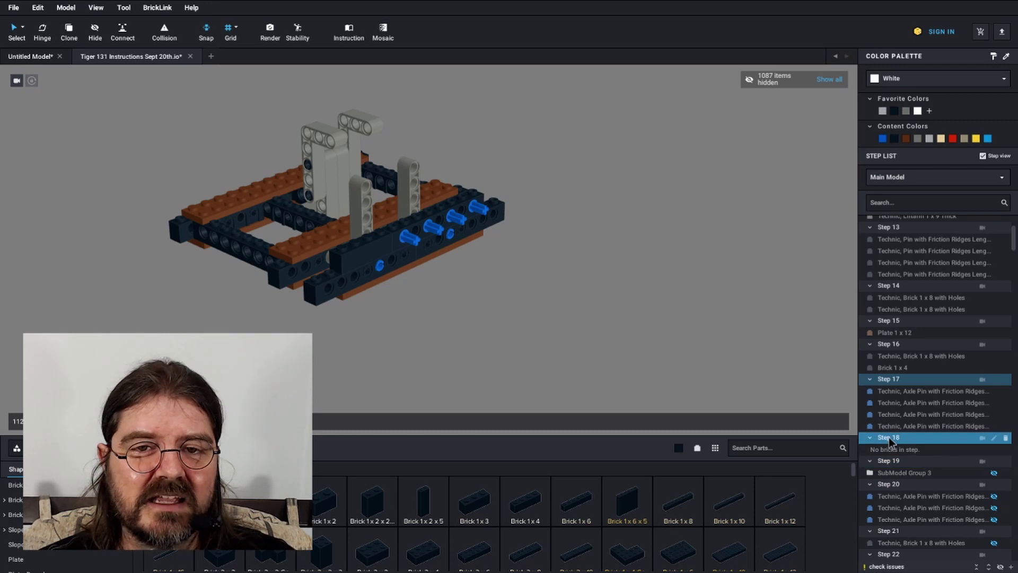
left_click(909, 402)
Delete the empty step 18
scroll(908, 399, "down", 3)
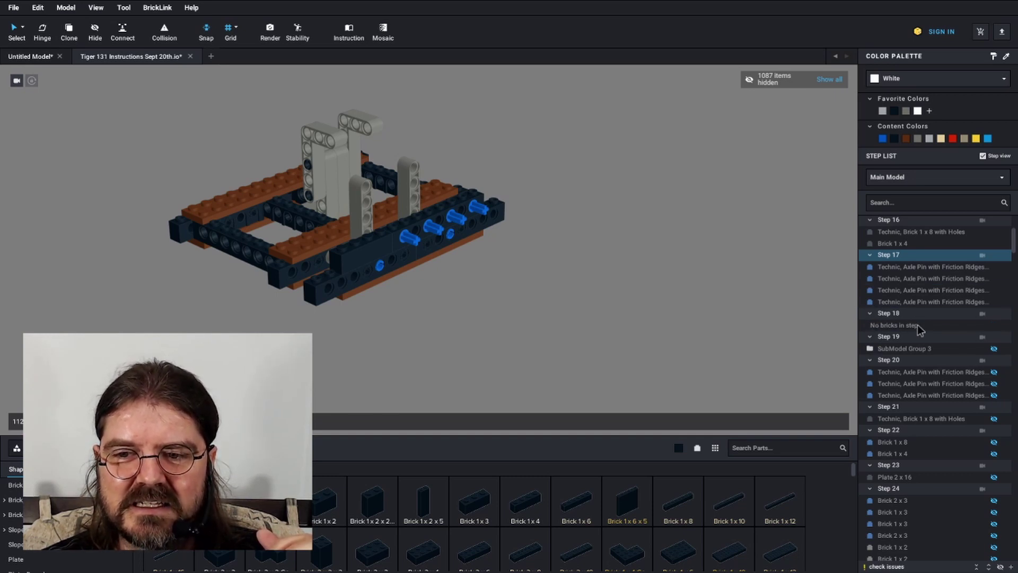
left_click(946, 316)
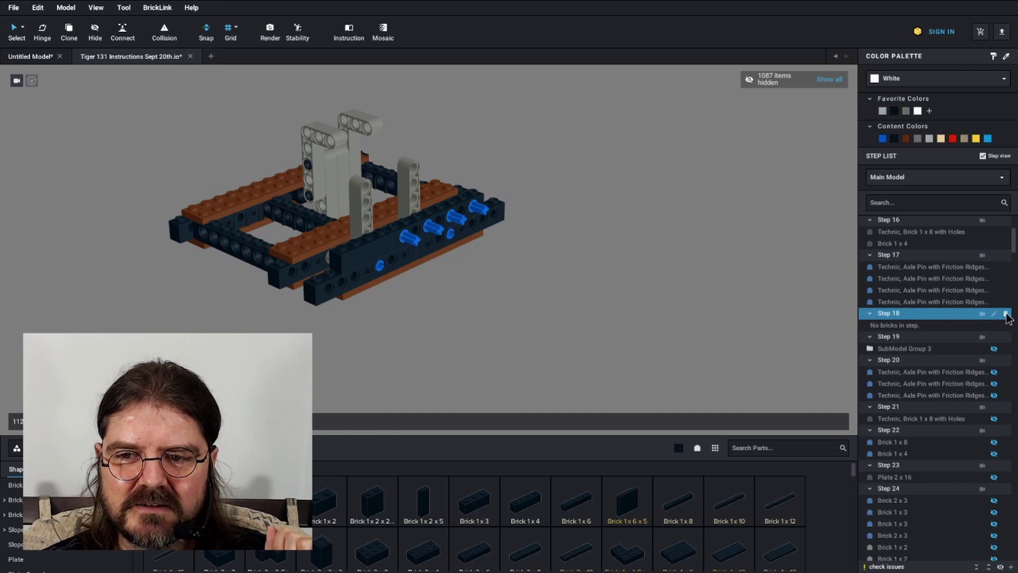
left_click(1006, 314)
Collapse all build steps and look through the end of the step list down to step 336
scroll(940, 404, "down", 4)
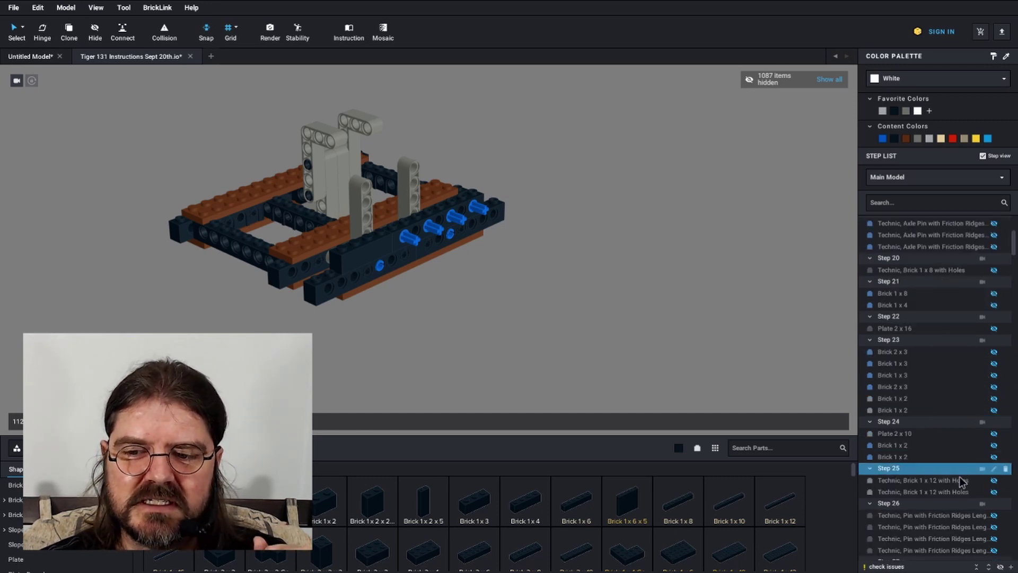
left_click(977, 567)
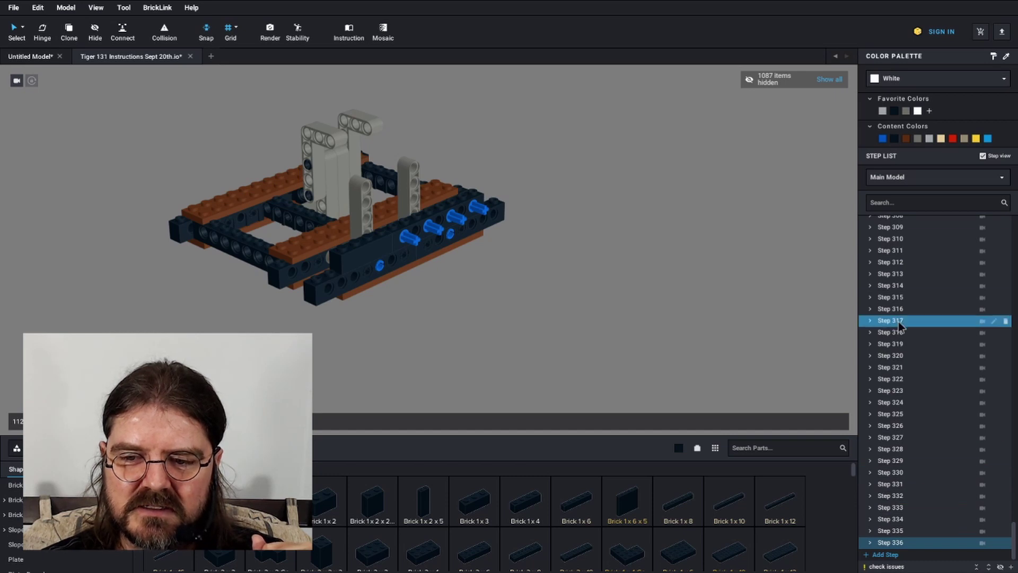
left_click(916, 337)
key("Up")
key("Up")
key("Up")
key("Up")
key("Up")
key("Up")
key("Up")
key("Up")
key("Up")
key("Up")
key("Up")
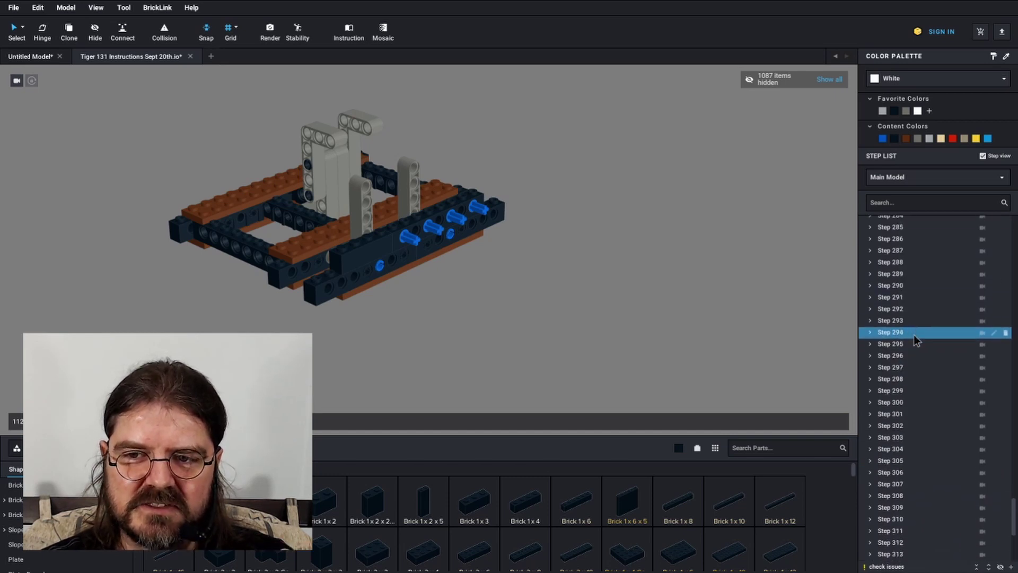
key("Down")
key("Down")
key("Down")
key("Down")
key("Down")
key("Down")
key("Down")
key("Down")
key("Down")
key("Down")
key("Down")
key("Down")
key("Down")
key("Down")
key("Down")
key("Down")
key("Down")
key("Down")
key("Down")
key("Down")
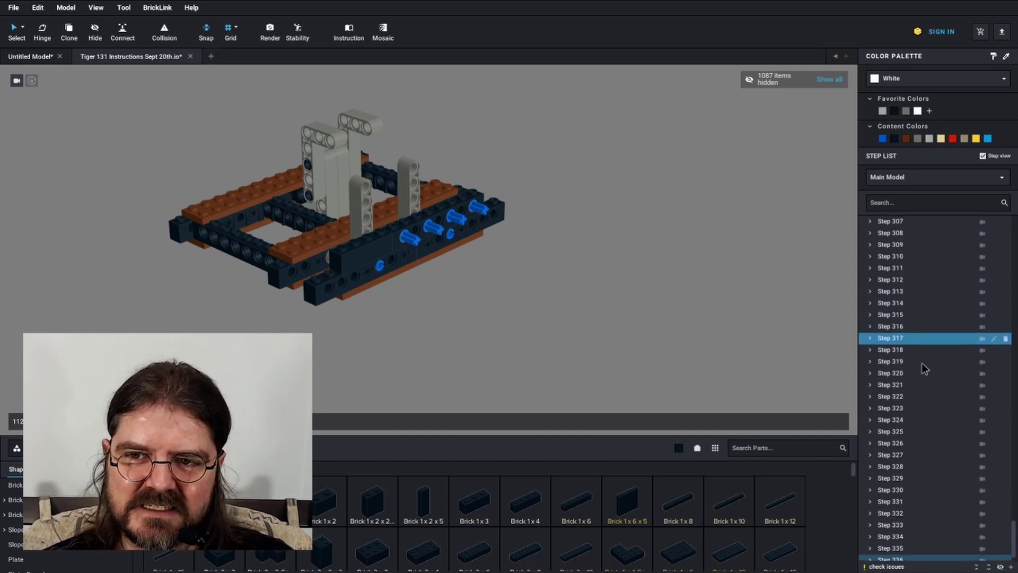
key("End")
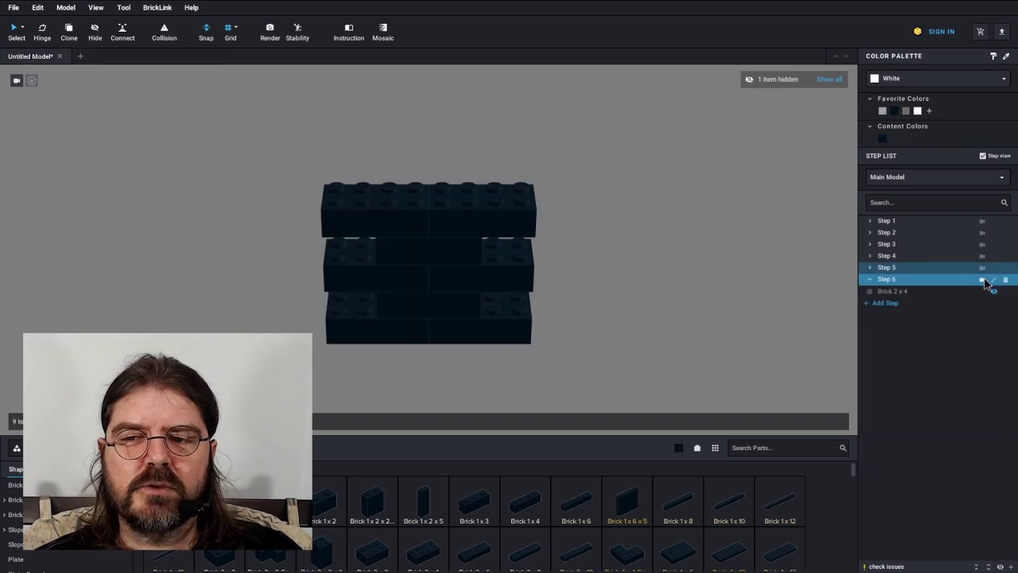
Check the camera rotation markers of the brick wall's steps and view the wall from different angles
left_click(981, 246)
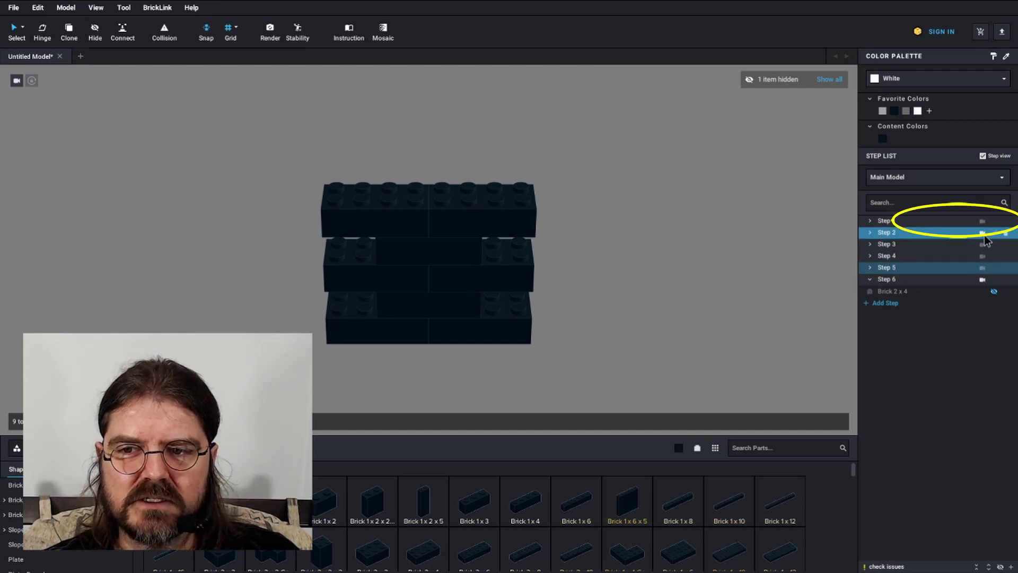
left_click(984, 222)
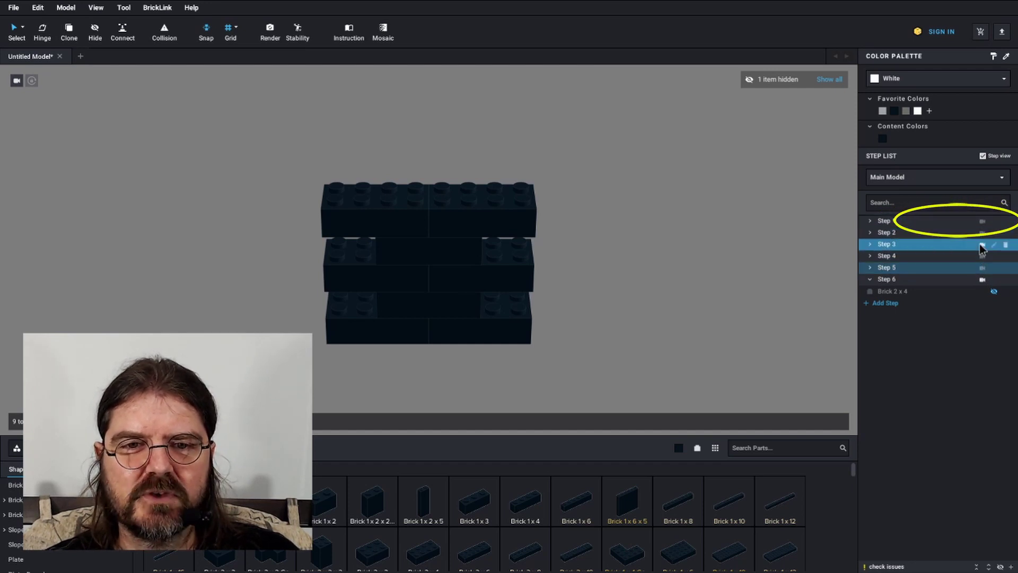
right_click_drag(730, 261, 607, 236)
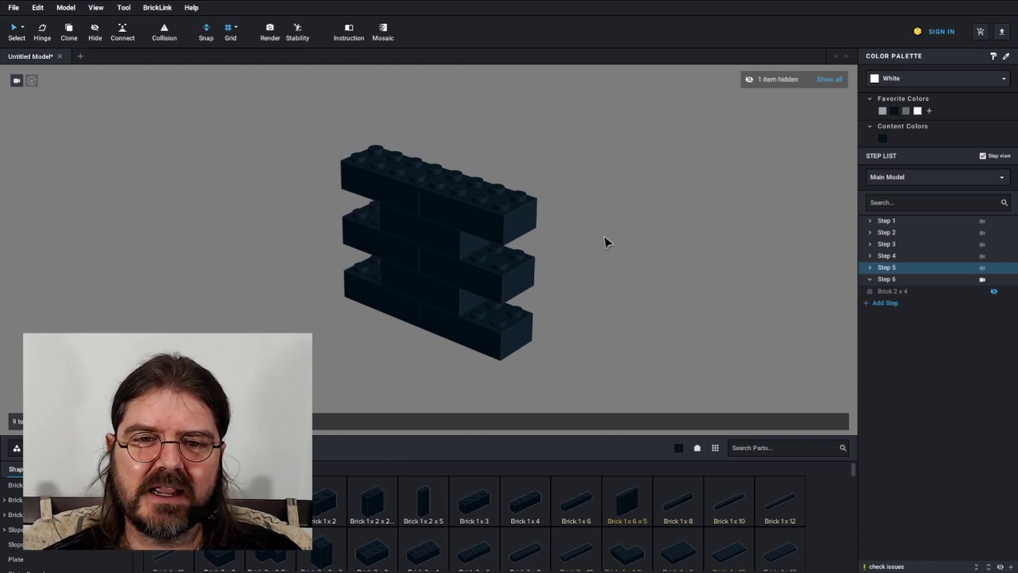
right_click_drag(607, 242, 623, 257)
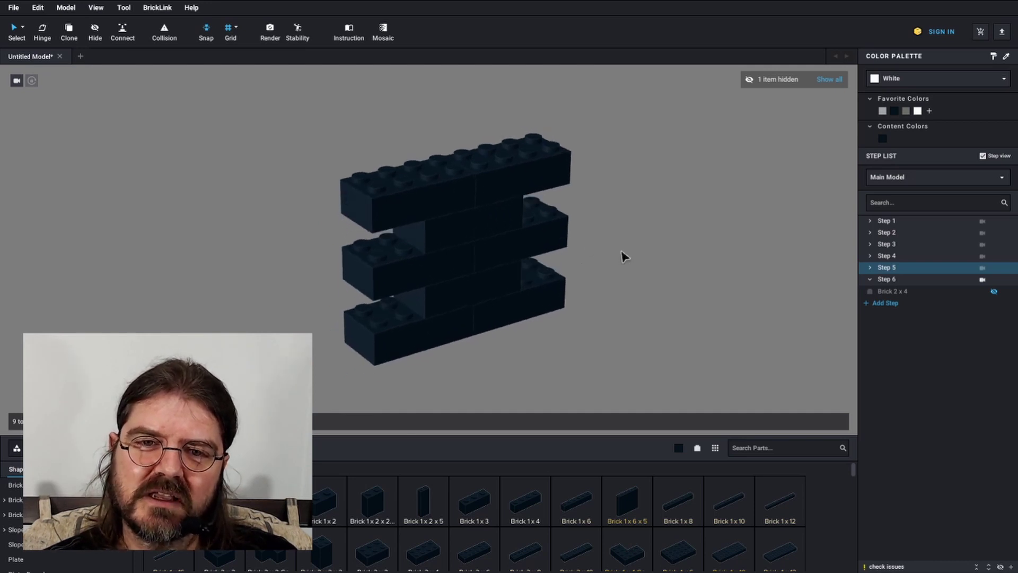
right_click_drag(595, 271, 640, 279)
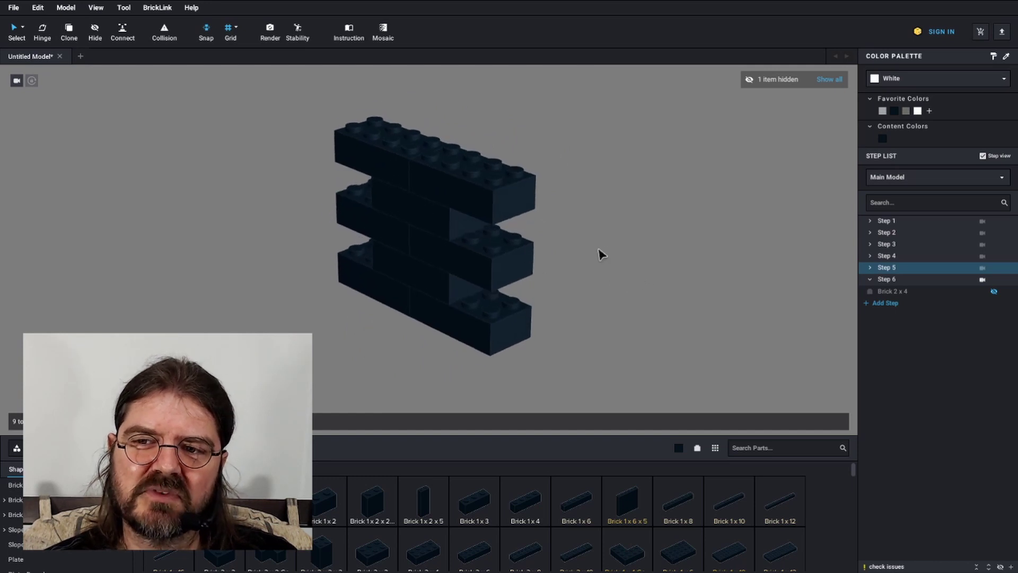
Set the camera rotation of step 1 to the preset X: 30, Y: 0
left_click(894, 222)
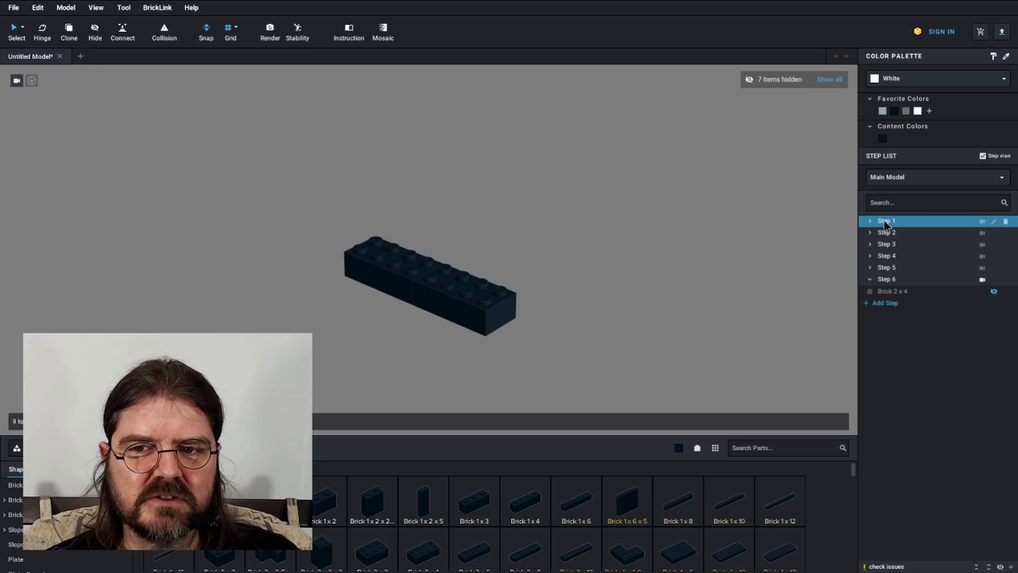
right_click(884, 225)
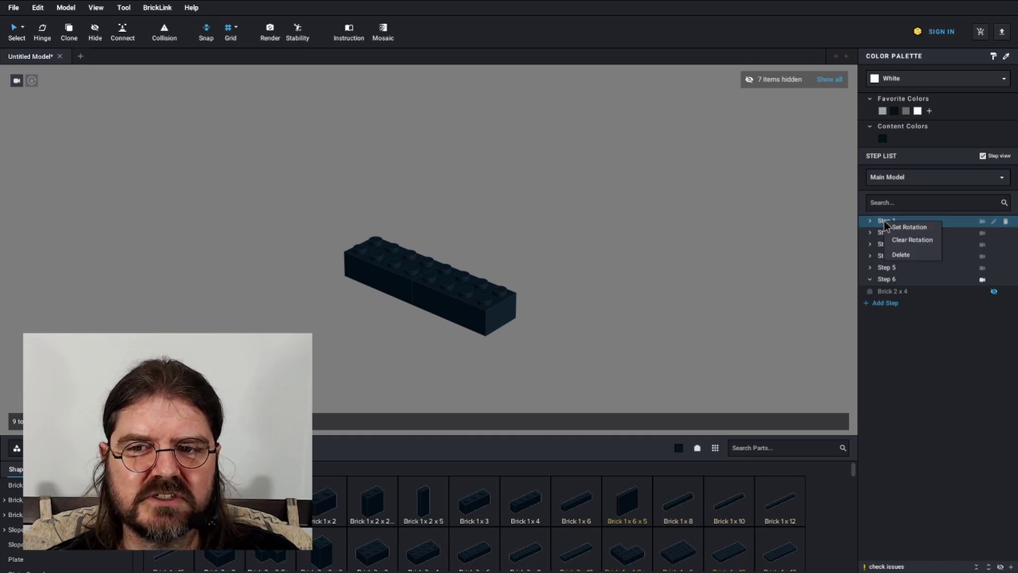
left_click(900, 227)
left_click(521, 272)
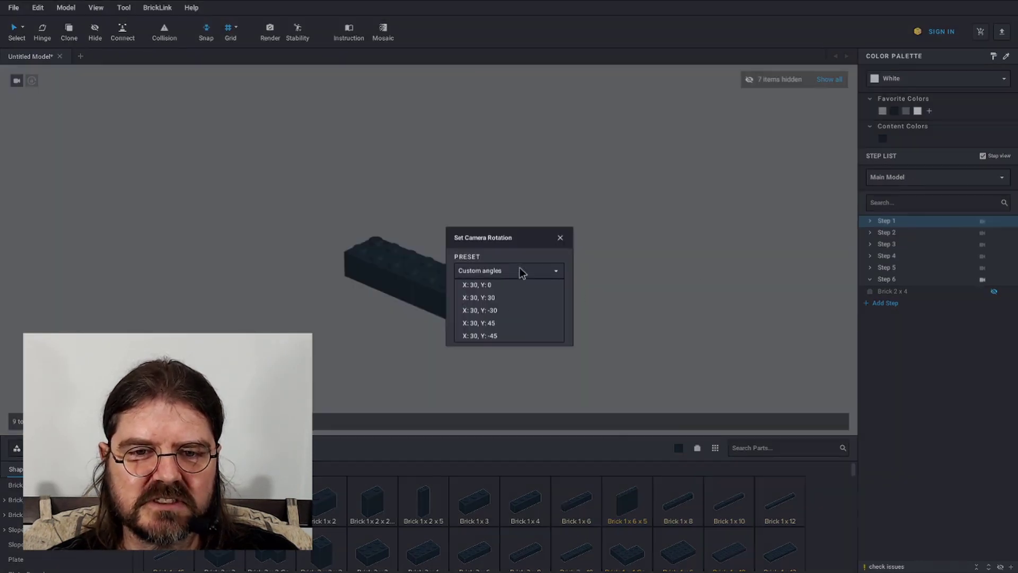
left_click(494, 284)
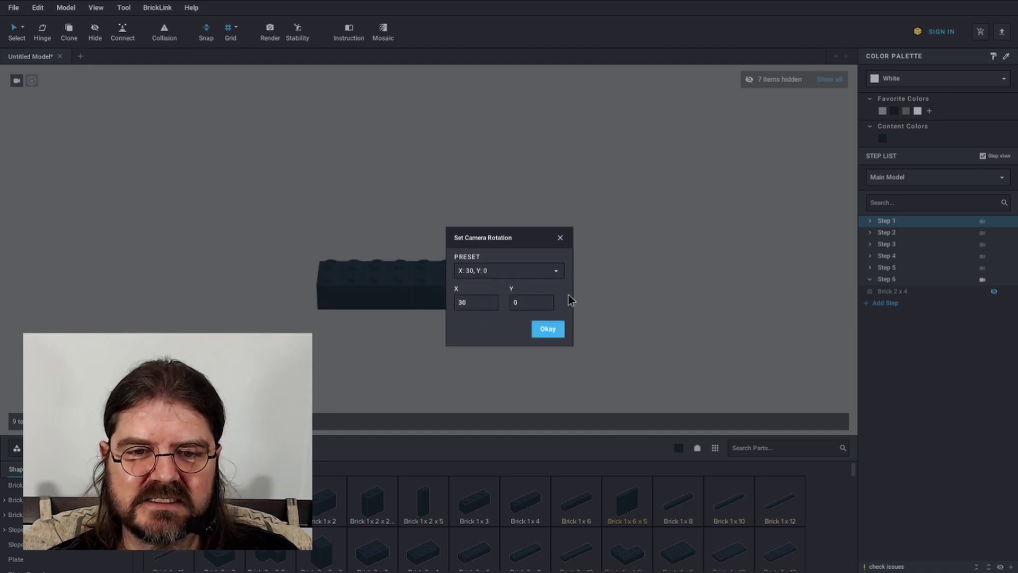
left_click(548, 329)
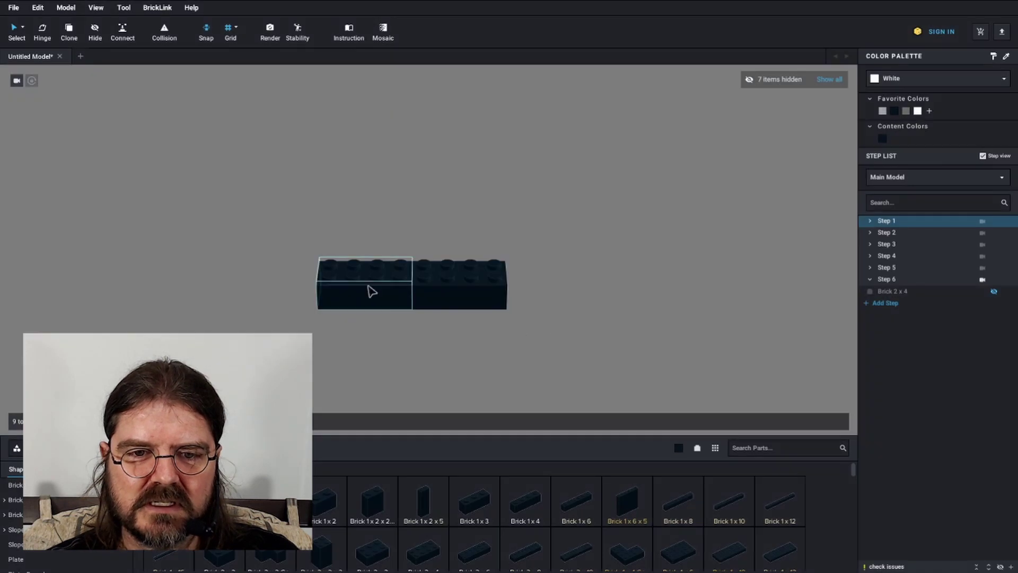
Set the camera rotation of step 2 to the preset X: 30, Y: 45
right_click(890, 233)
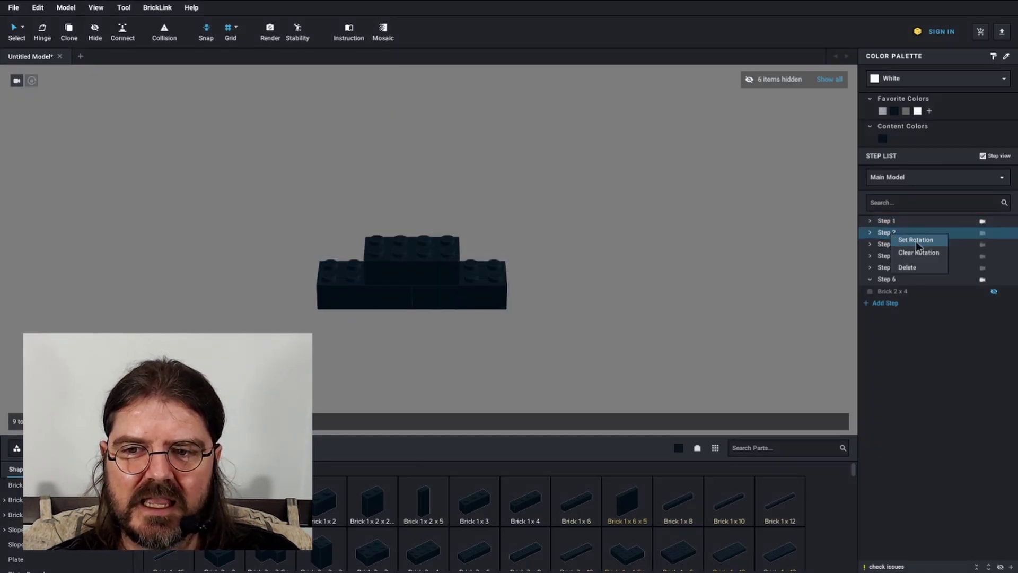
left_click(916, 241)
left_click(545, 272)
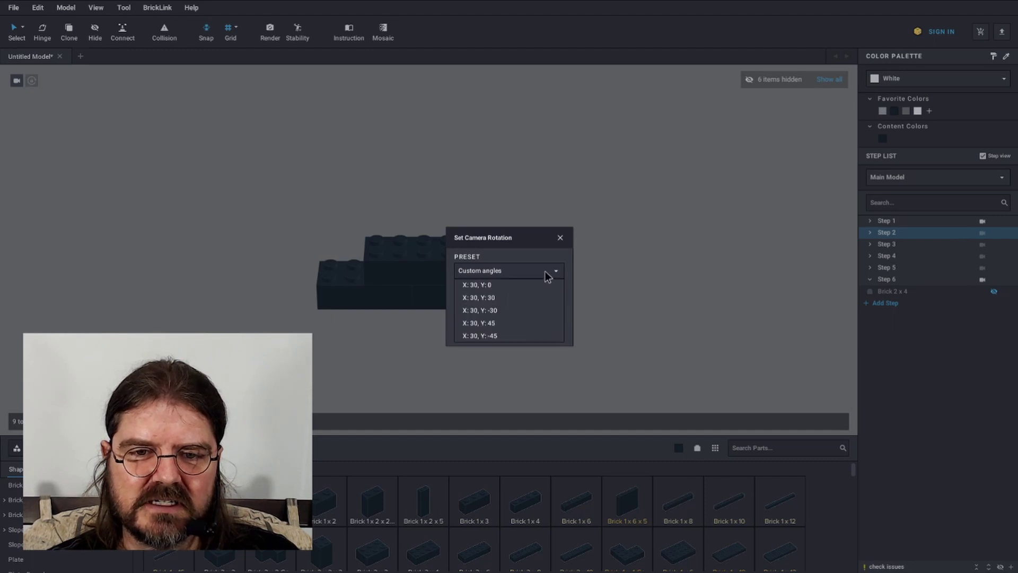
left_click(501, 323)
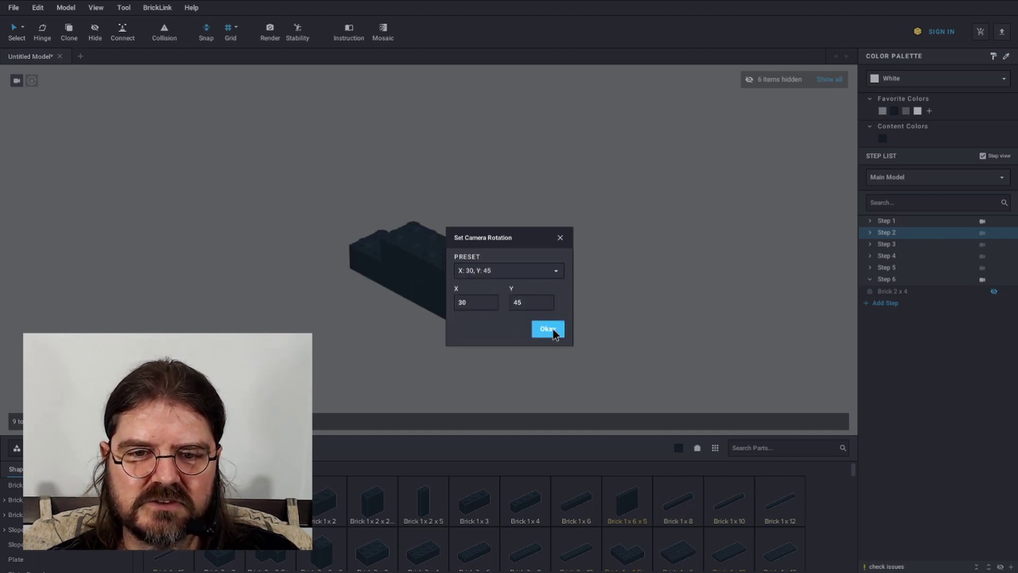
left_click(550, 330)
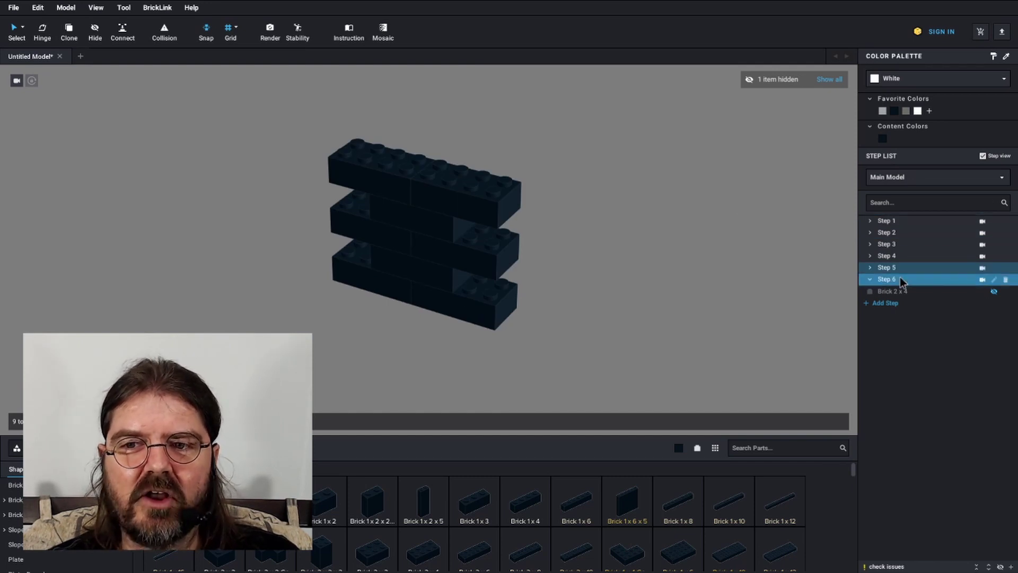
Go through steps 1 to 4 of the brick wall to check each step's camera view
left_click(886, 221)
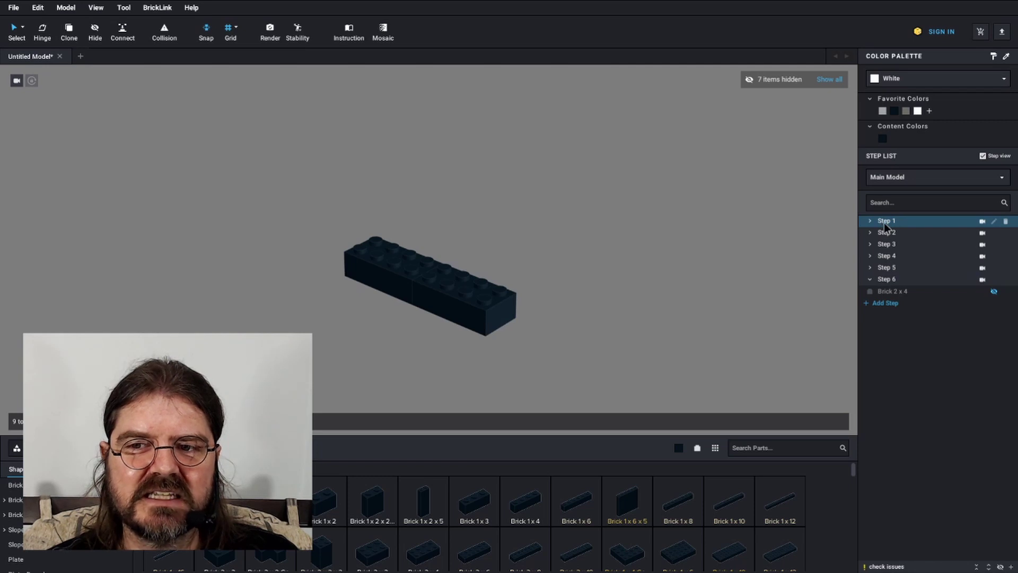
left_click(883, 232)
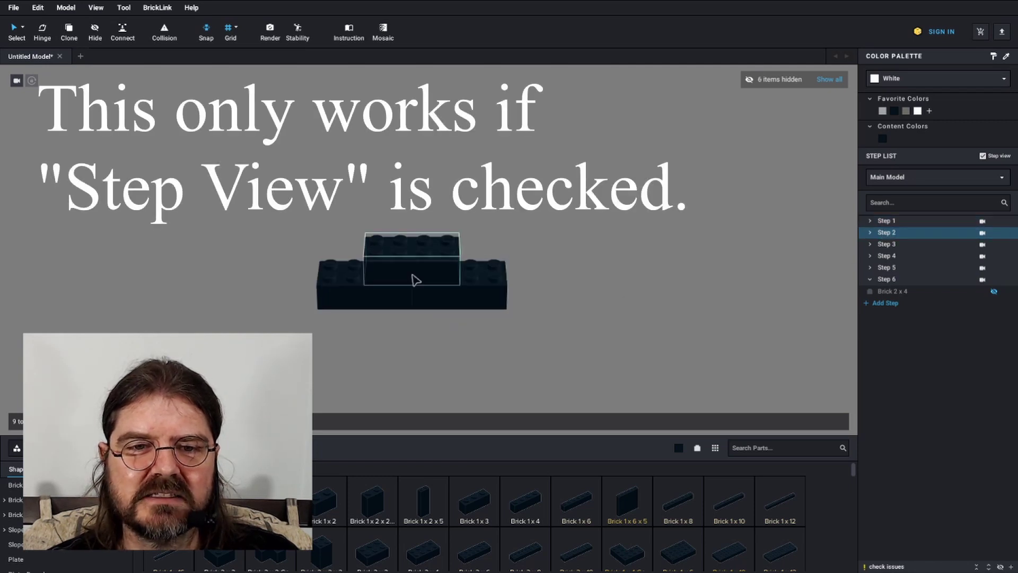
left_click(872, 245)
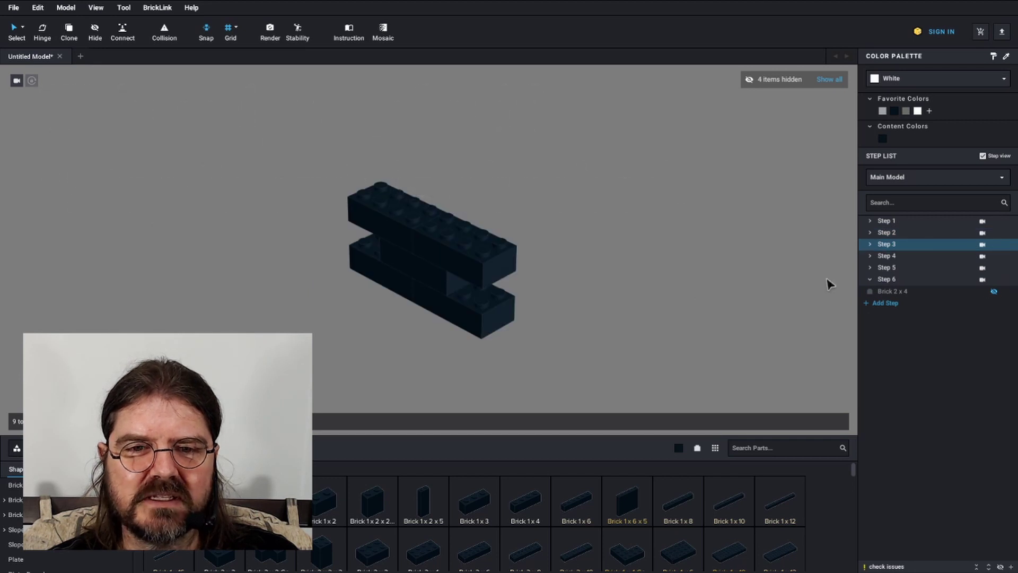
left_click(884, 255)
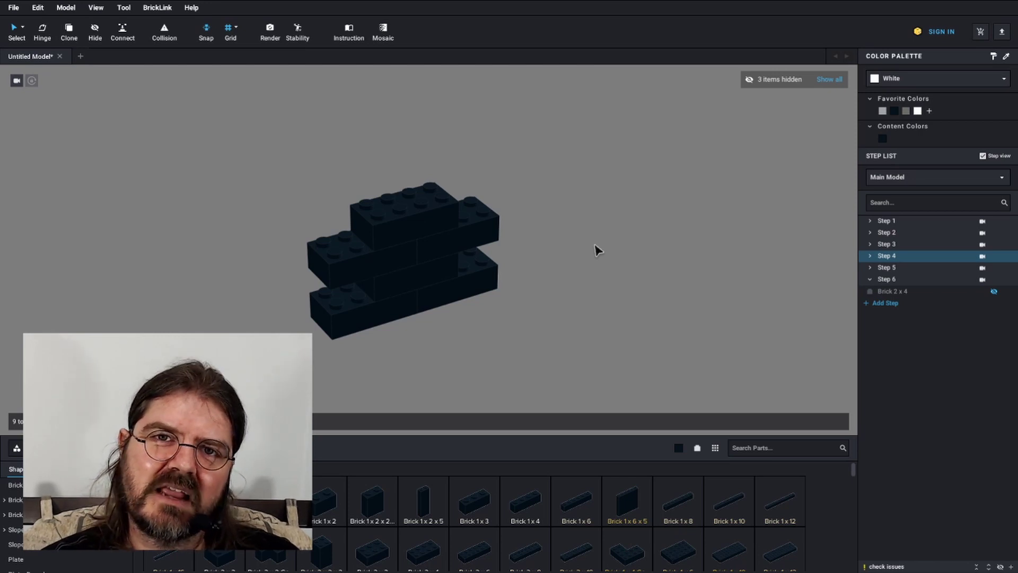
Clear the camera rotation of step 6
left_click(886, 279)
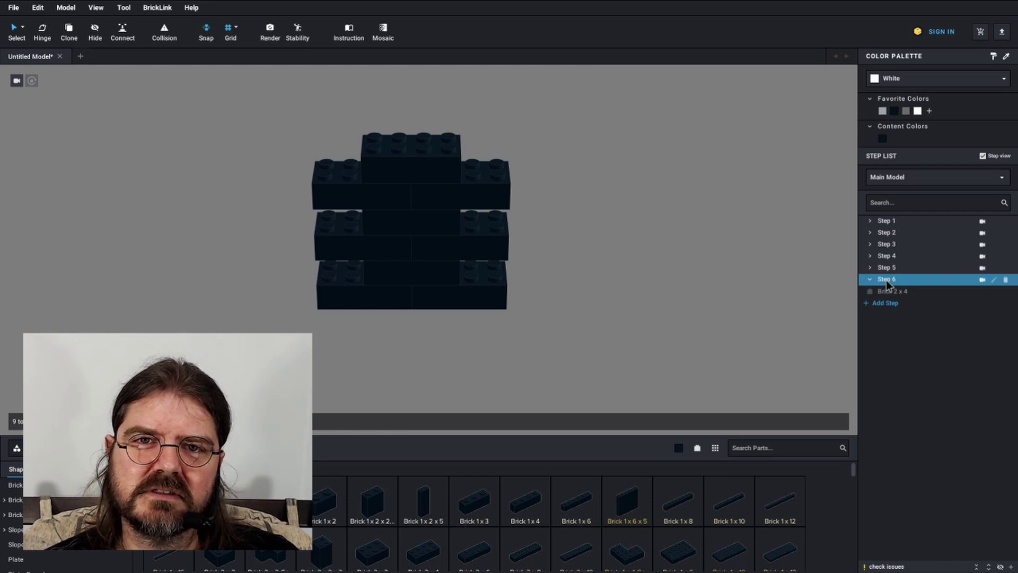
right_click(887, 282)
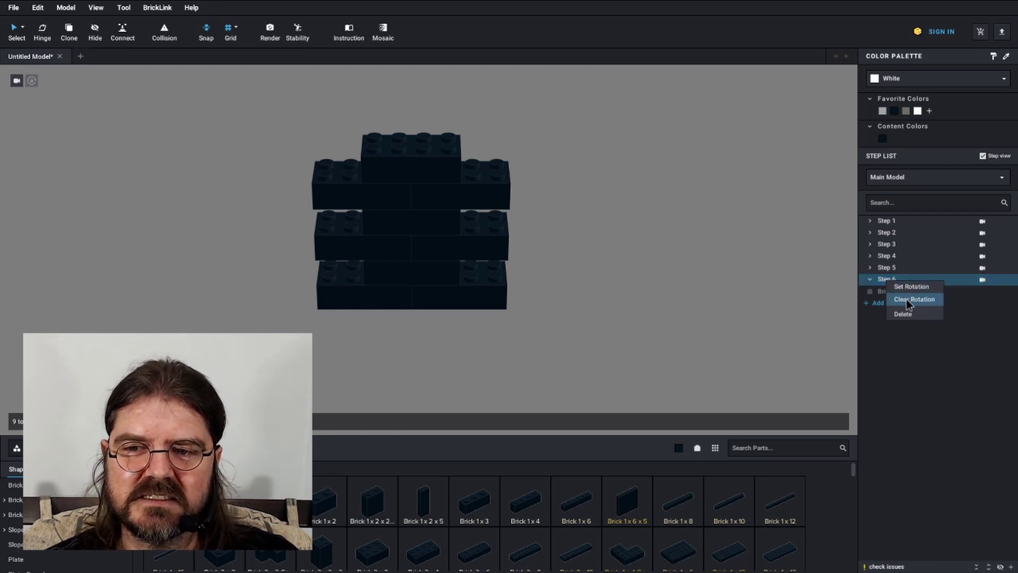
left_click(905, 299)
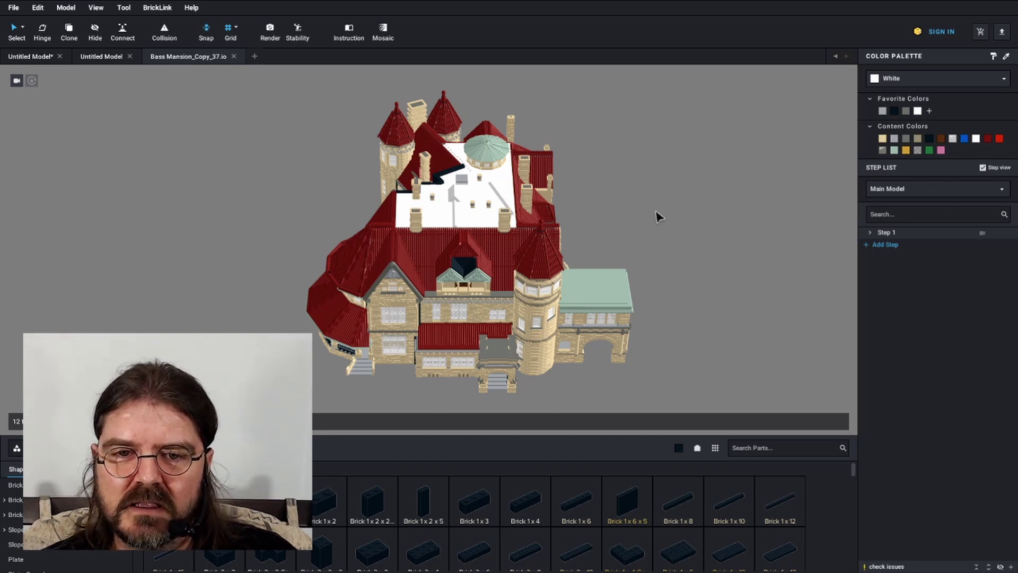
Expand step 1 of the Bass Mansion model to list its submodels
left_click(872, 235)
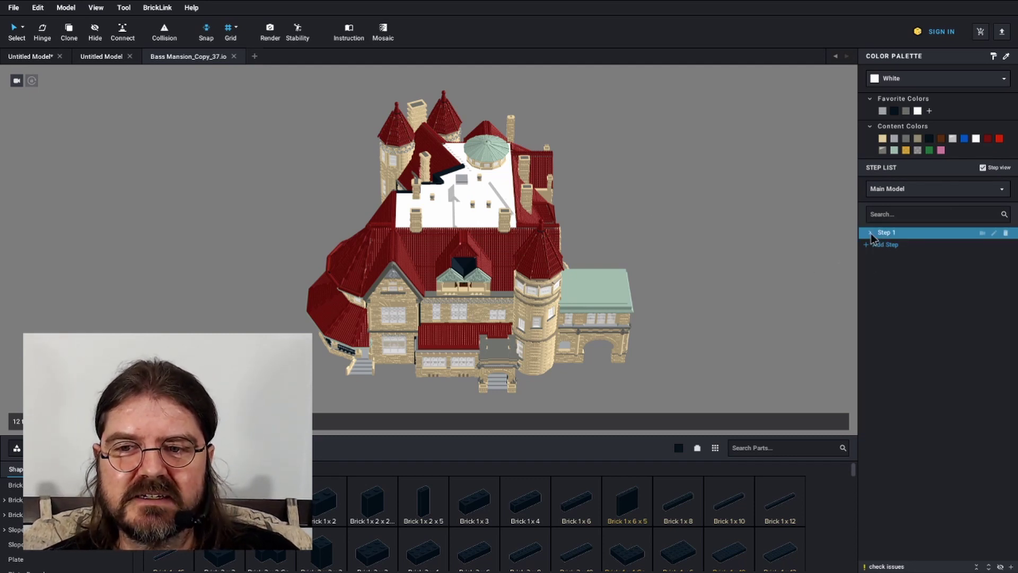
left_click(871, 234)
left_click(880, 234)
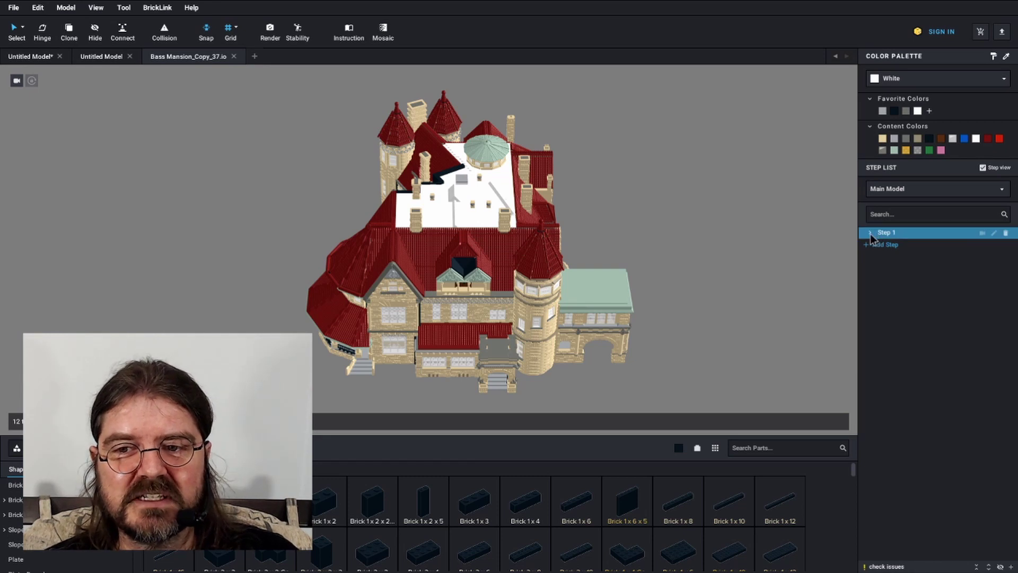
left_click(872, 236)
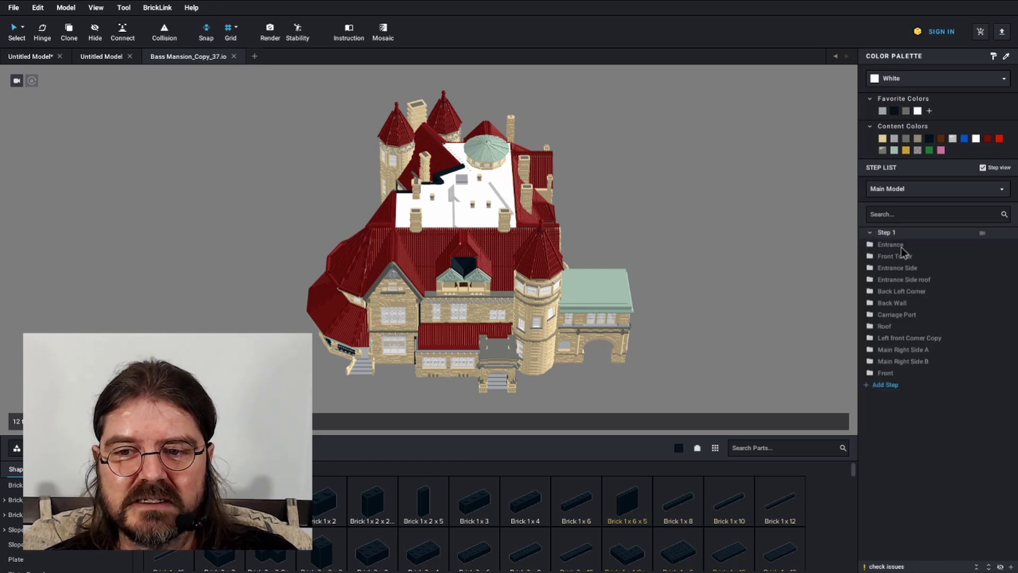
Examine which part of the mansion each submodel in step 1 covers, from Entrance to Front
left_click(901, 246)
left_click(895, 332)
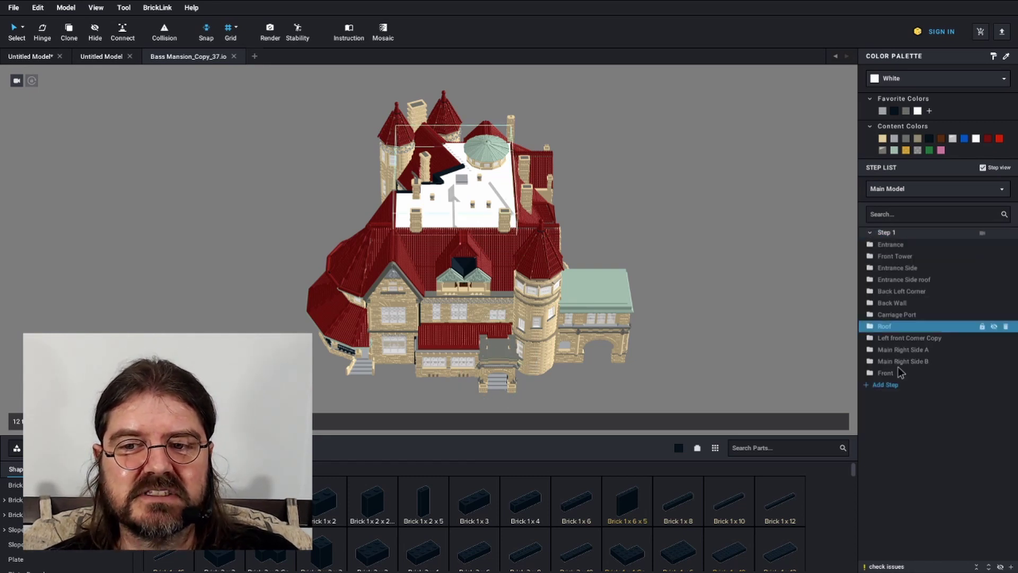
left_click(898, 371)
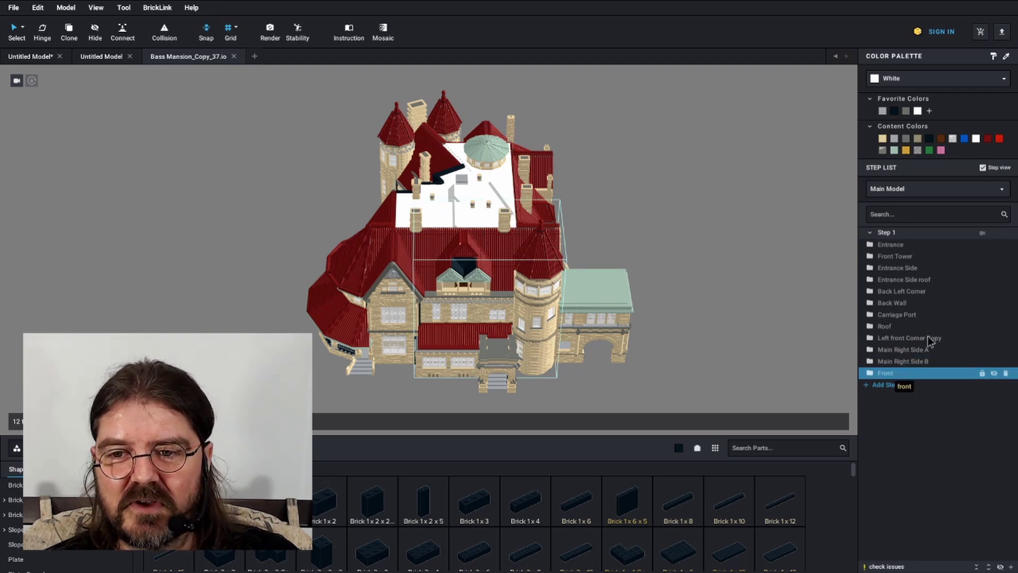
left_click(927, 361)
left_click(938, 315)
left_click(959, 268)
left_click(965, 279)
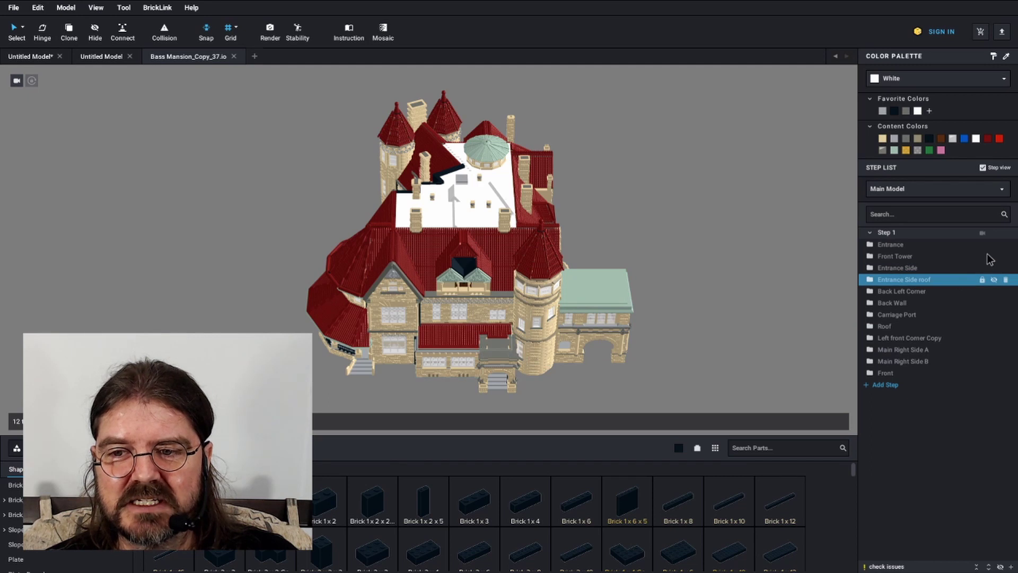
left_click(983, 267)
Hide the Front Tower submodel of the mansion
left_click(992, 256)
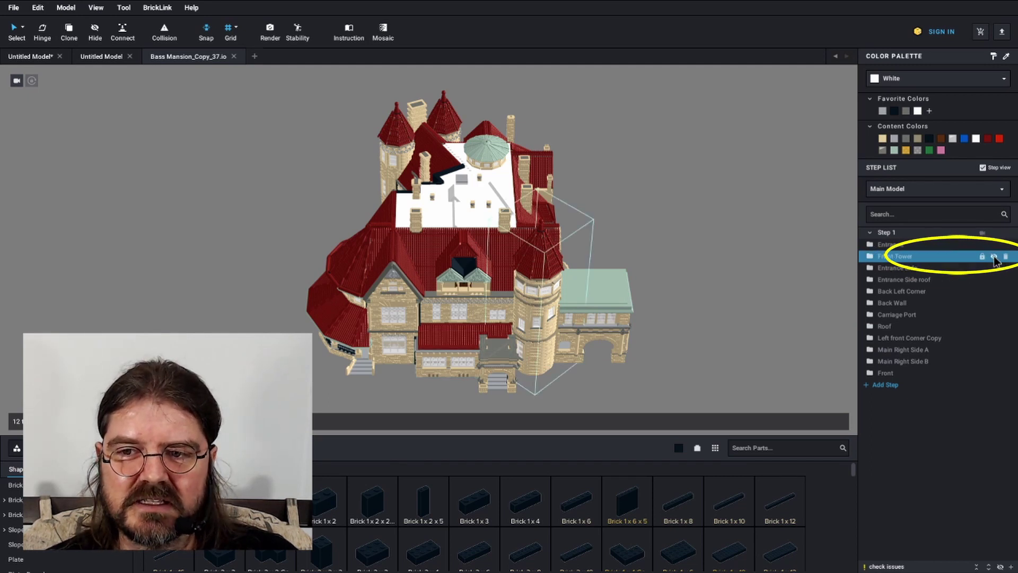
left_click(994, 257)
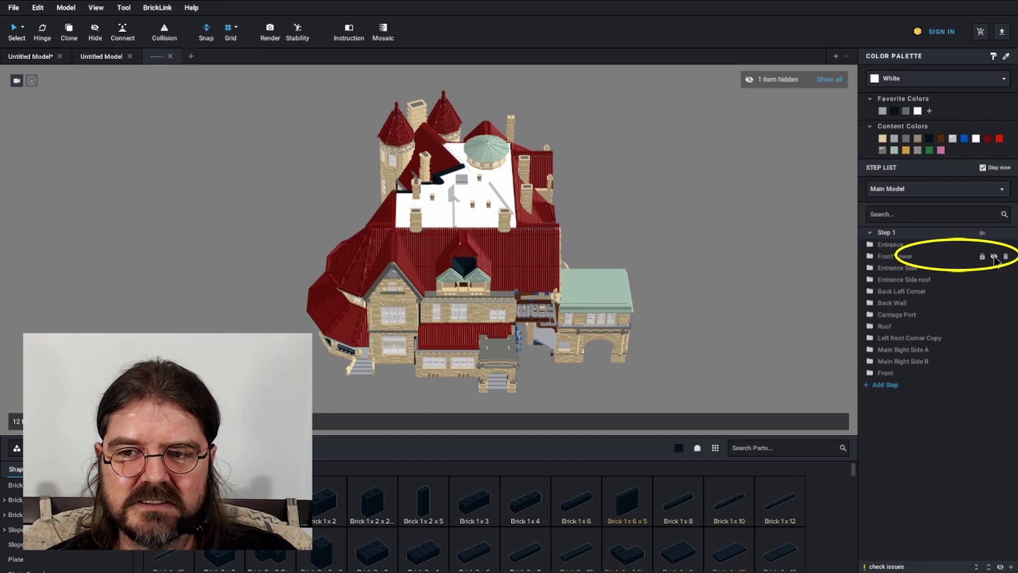
left_click(978, 316)
left_click(983, 410)
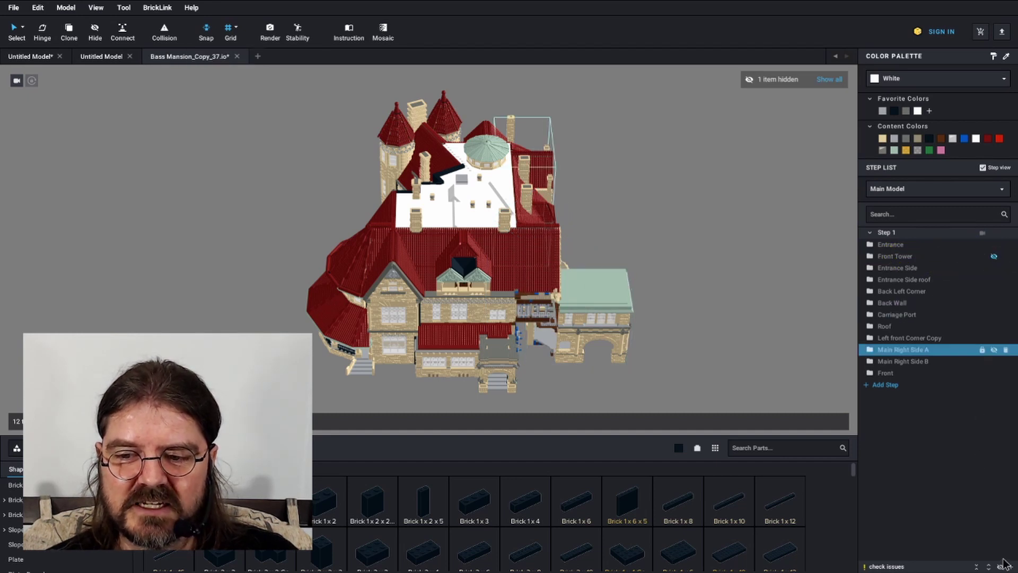
Select the Entrance Side roof submodel with Step view off and hide it
left_click(904, 279)
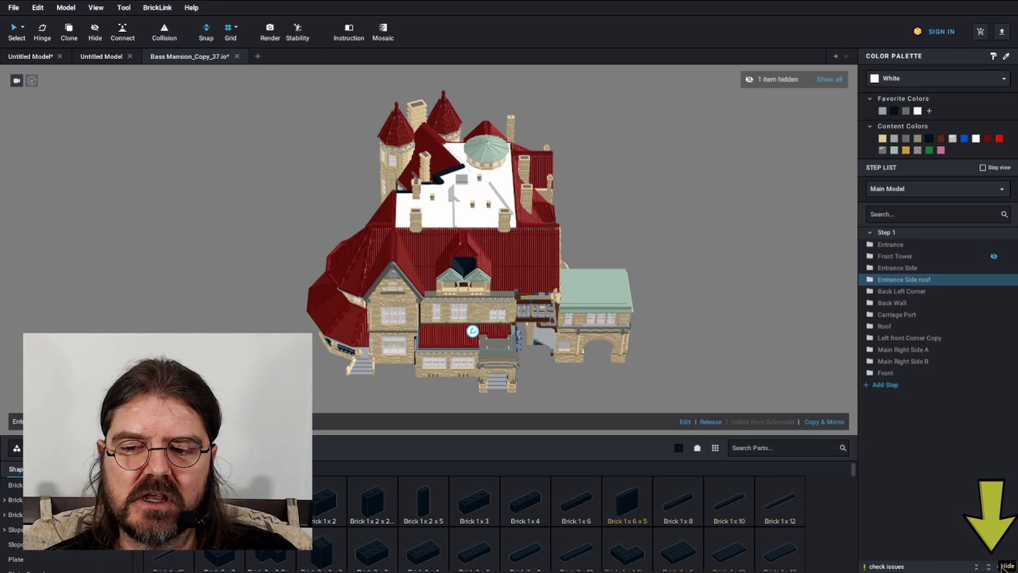
left_click(914, 279)
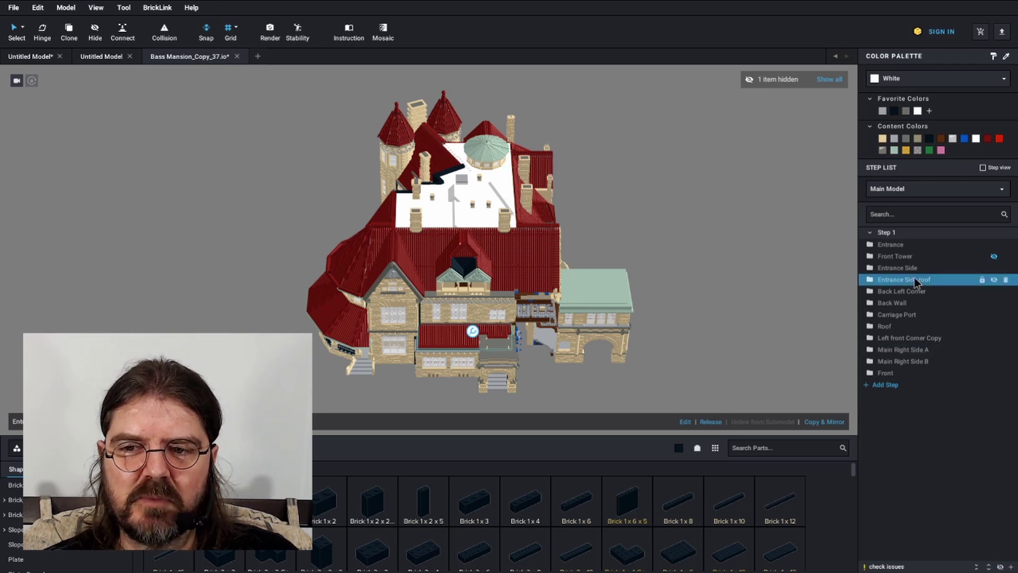
left_click(1000, 566)
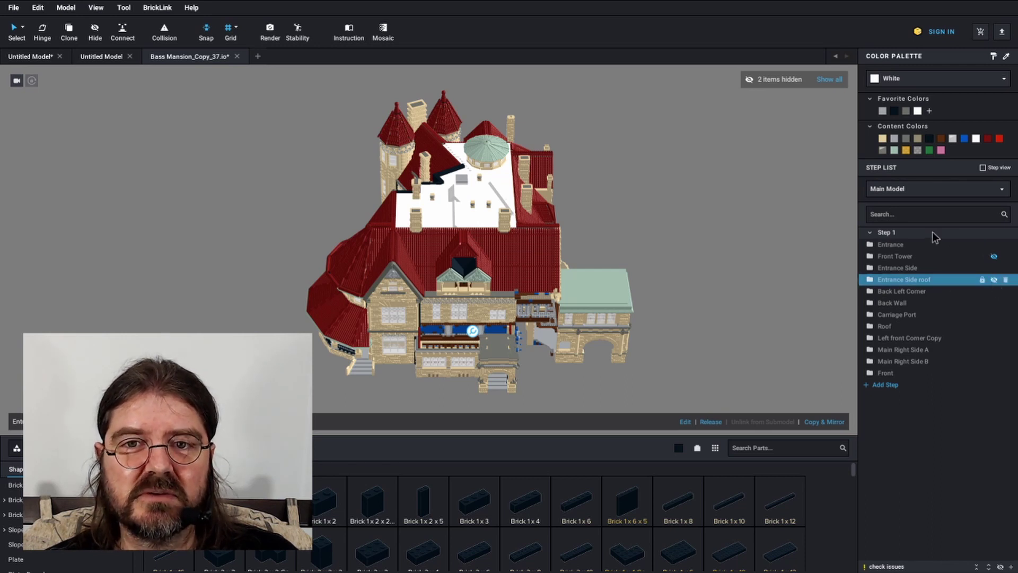
left_click(894, 302, "ctrl")
left_click(901, 337)
key("Escape")
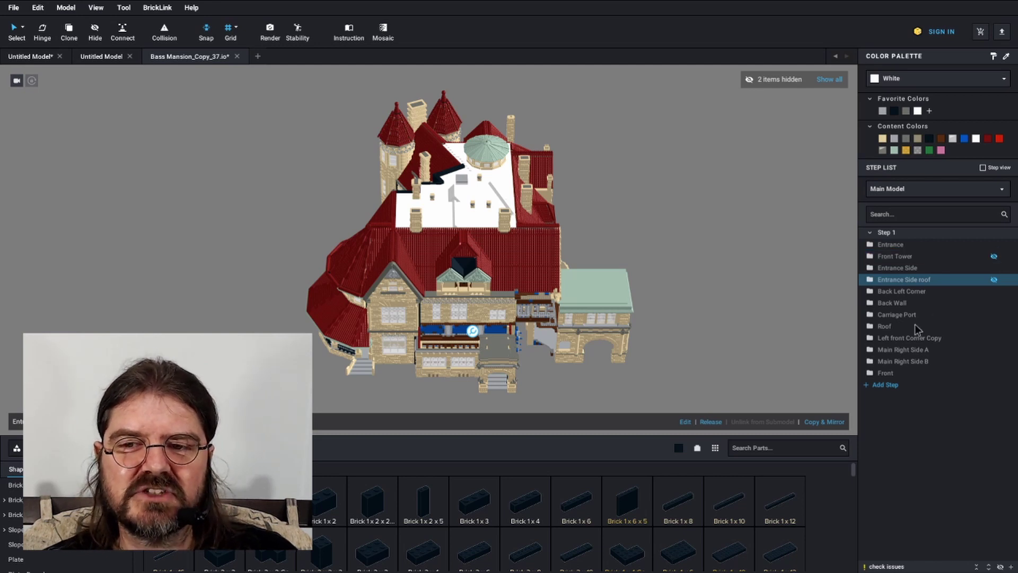
left_click(918, 246)
left_click(919, 257)
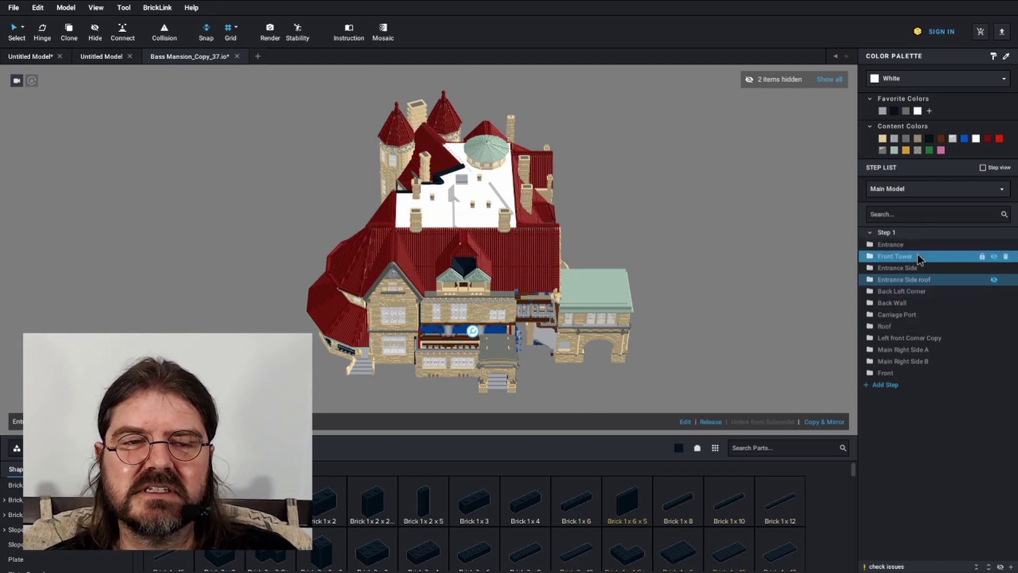
left_click(936, 280)
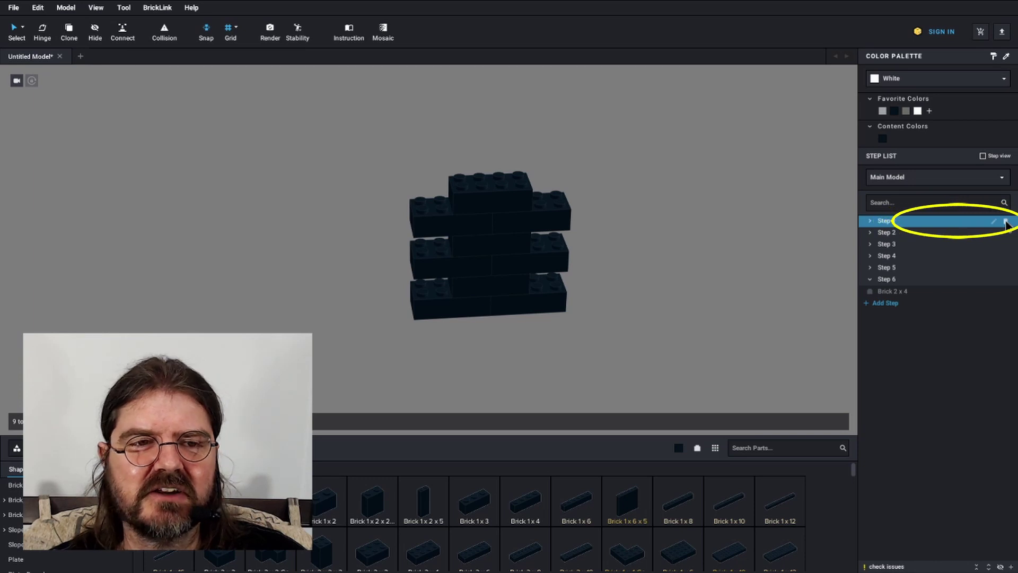
left_click(73, 10)
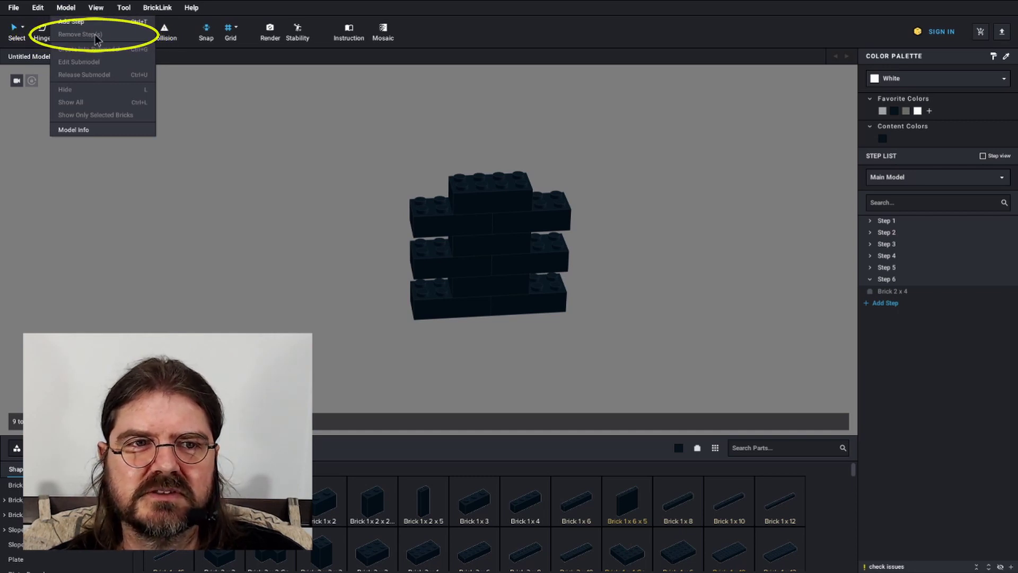
left_click(759, 281)
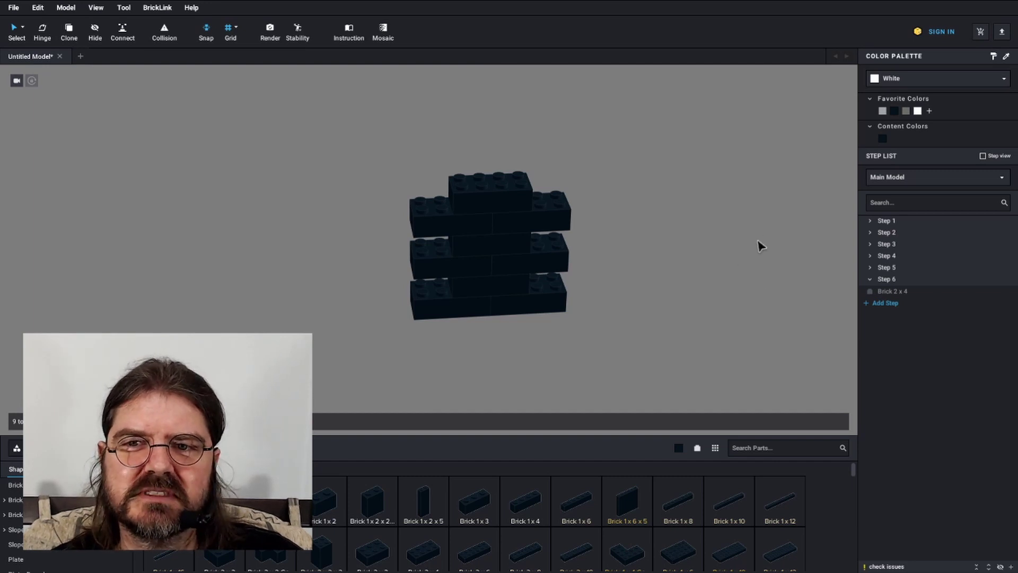
Add an empty step after step 6 of the brick wall, and add another new step with step 4 selected
left_click(924, 290)
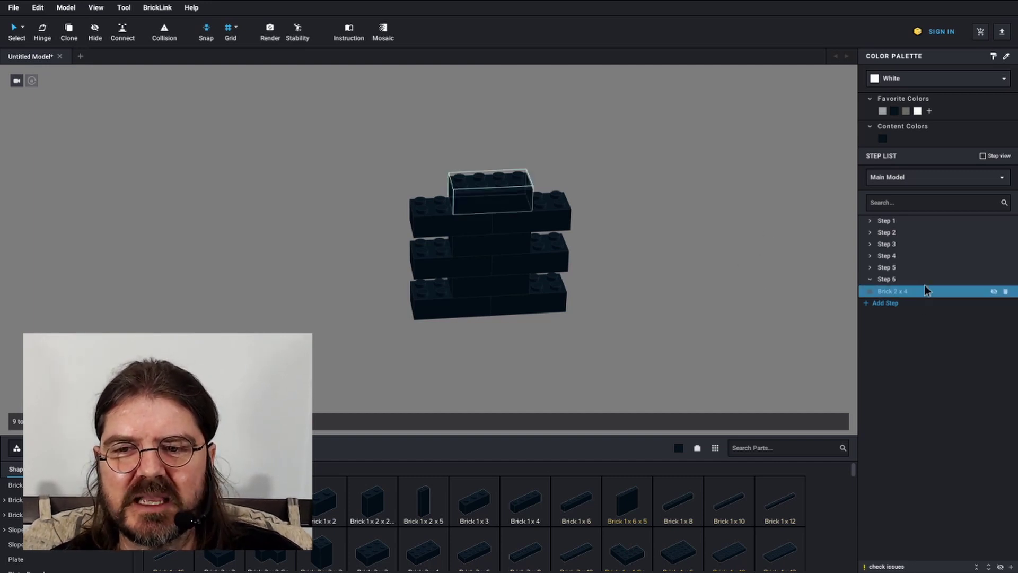
left_click(917, 280)
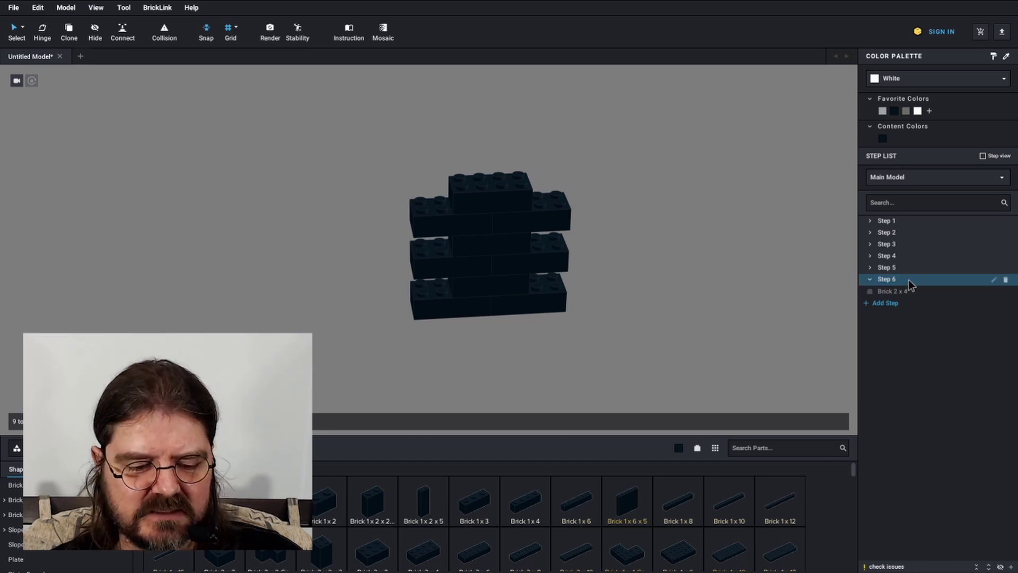
key("Return")
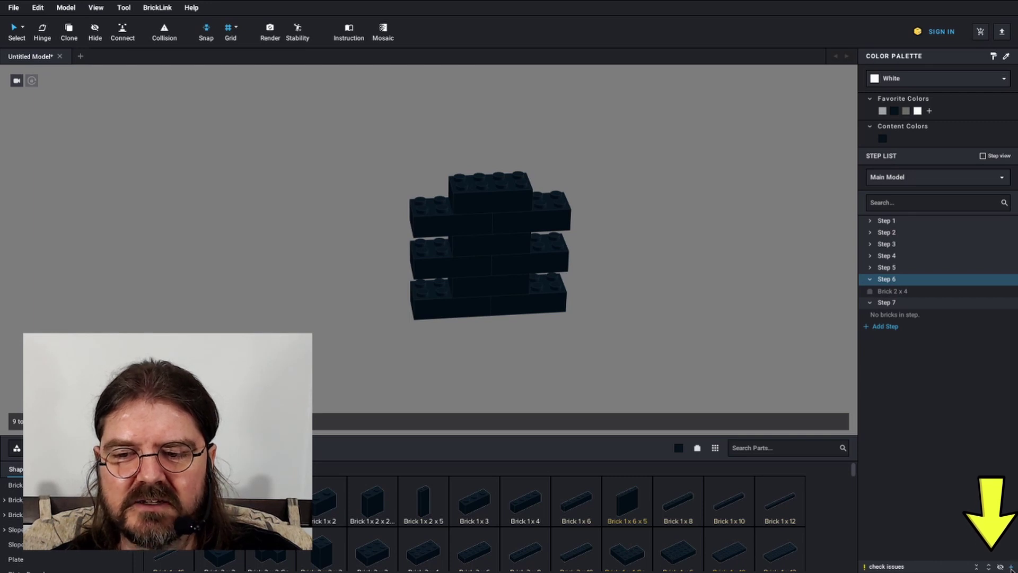
left_click(895, 259)
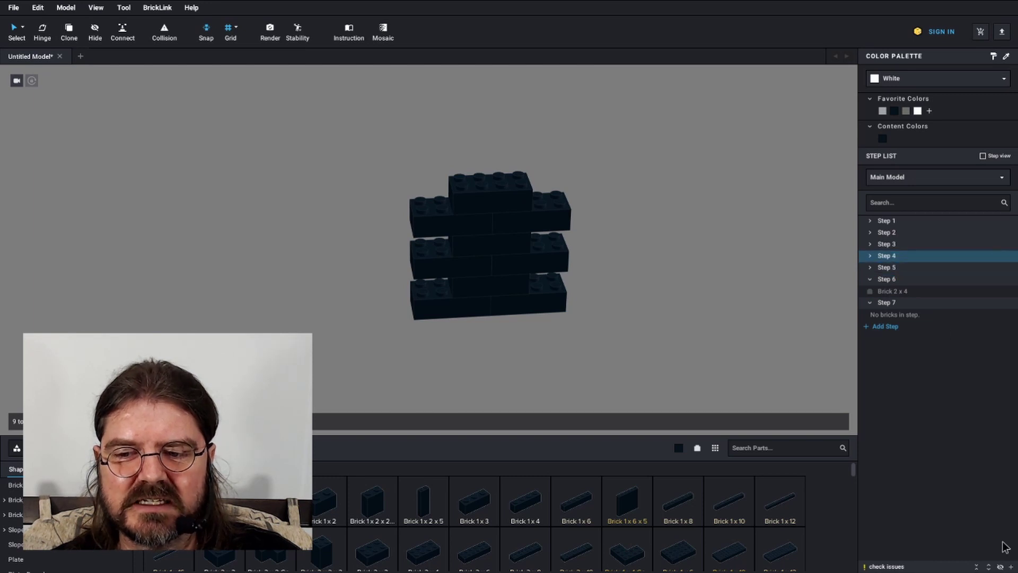
left_click(1012, 566)
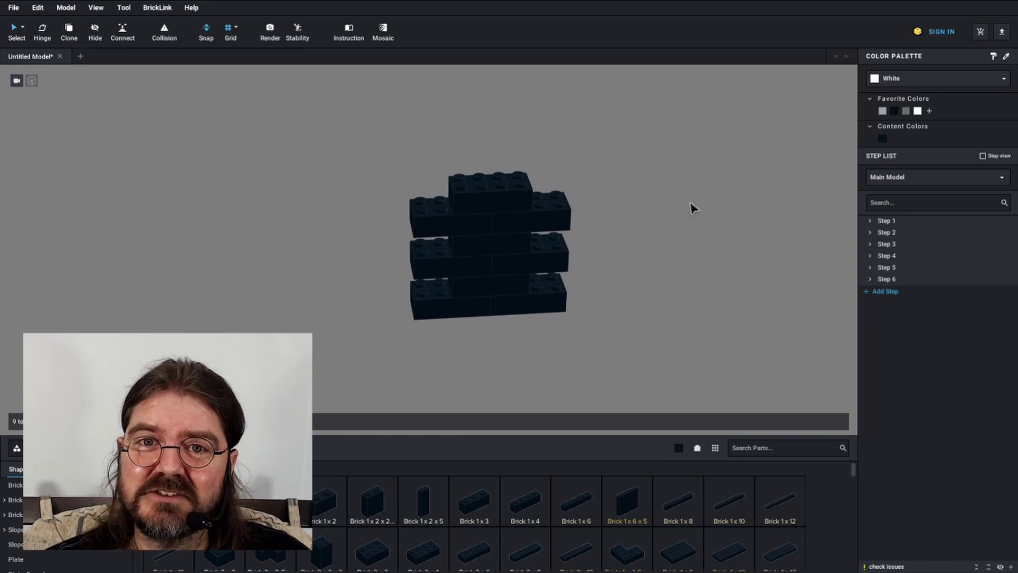
Merge steps 1 to 6 of the brick wall into a single step and open the model in the instruction Step Editor
left_click(890, 279)
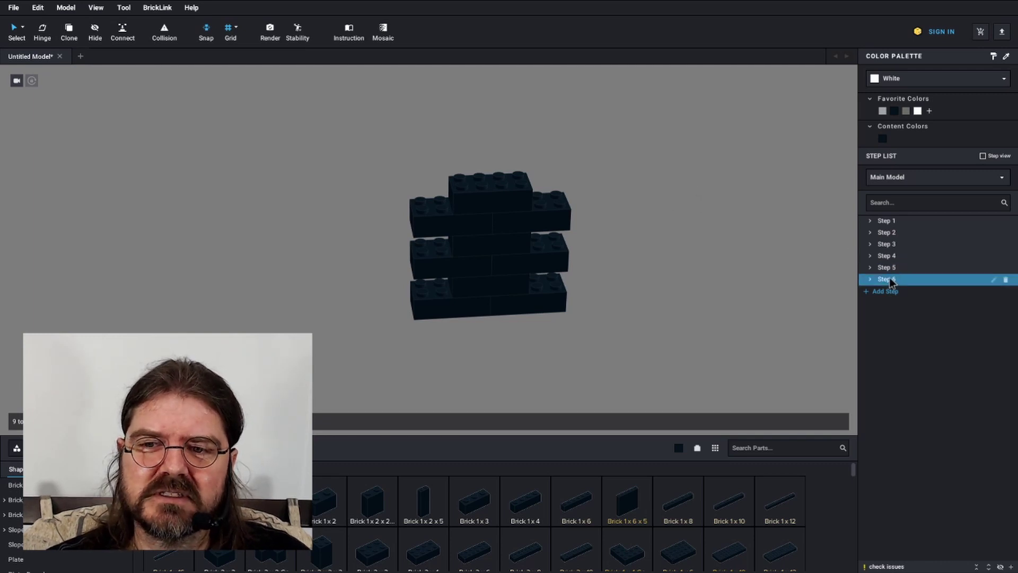
left_click(893, 220, "shift")
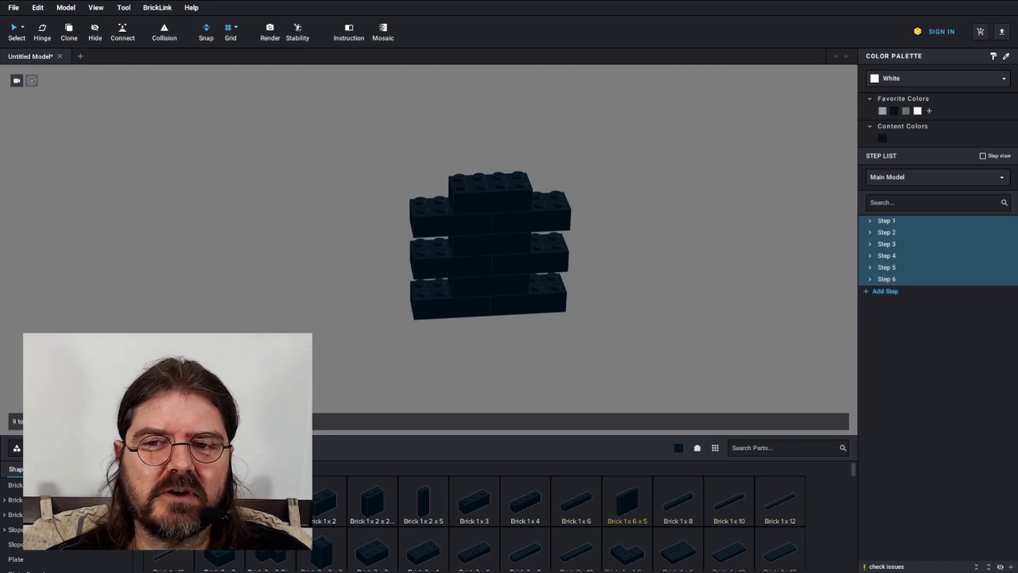
left_click(73, 12)
left_click(98, 31)
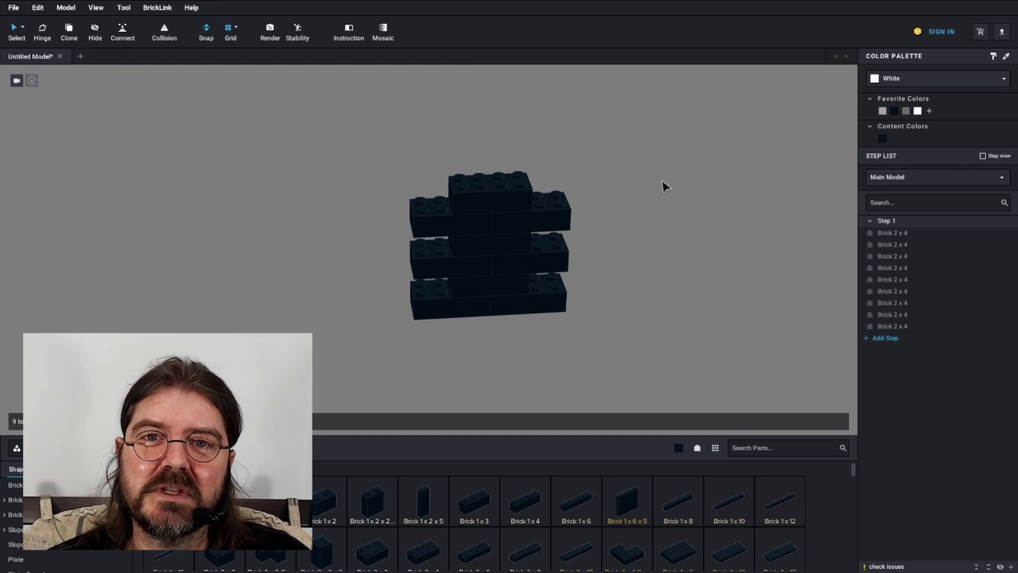
left_click(350, 33)
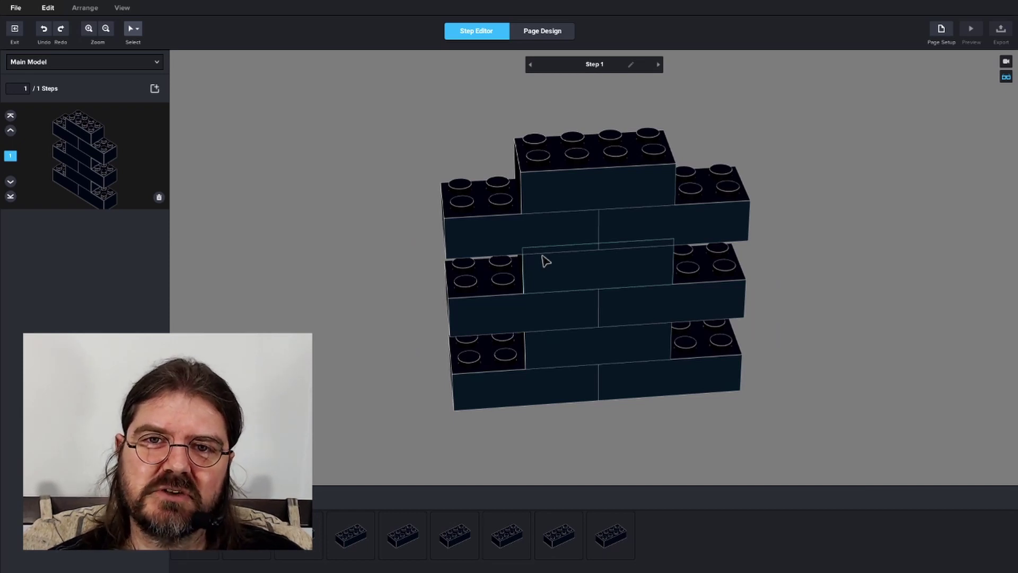
mouse_move(581, 261)
middle_mouse_down()
mouse_move(568, 256)
mouse_move(569, 267)
middle_mouse_up()
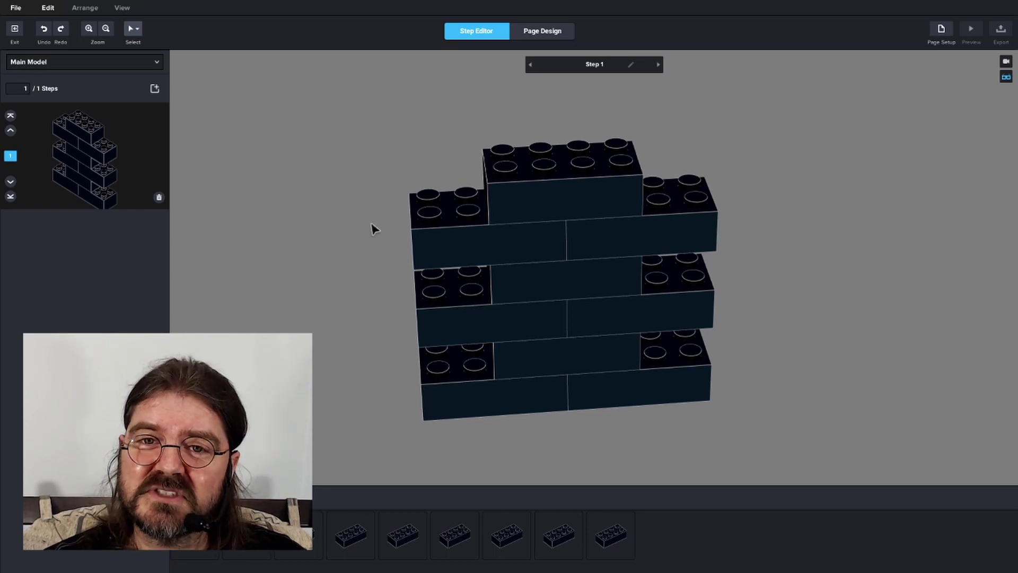
Examine the shortcut preferences in the Etc group for moving steps and bricks, including MoveBricksToPrevWithNewStep and MoveBricksToNextWithNewStep
left_click(46, 9)
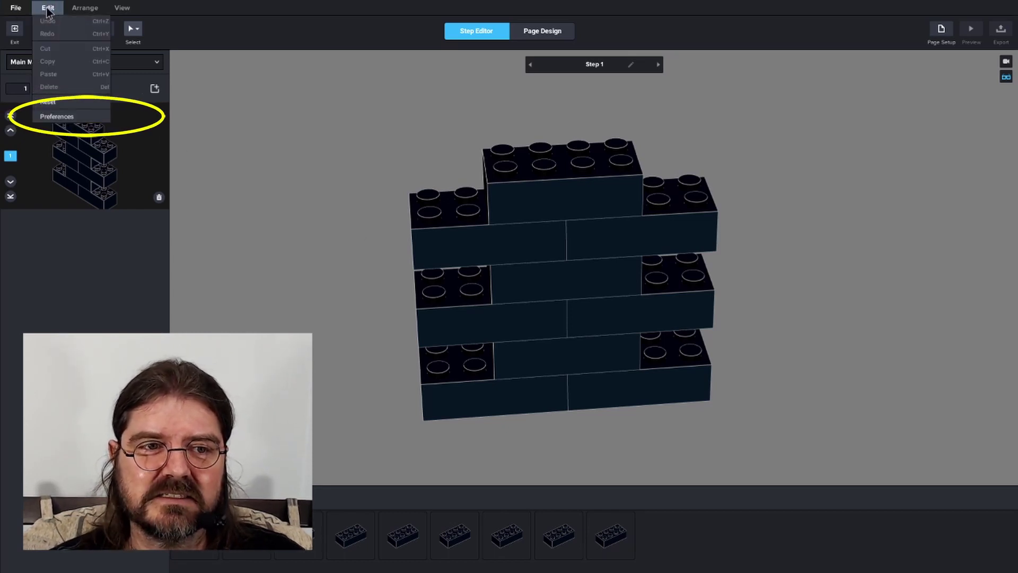
left_click(57, 117)
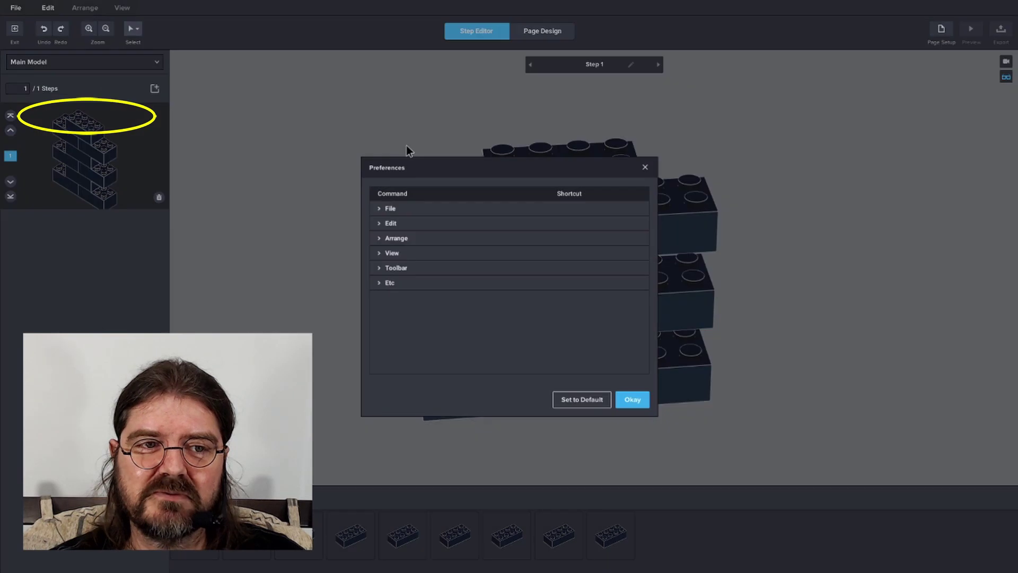
left_click(379, 283)
scroll(489, 296, "down", 3)
left_click(591, 322)
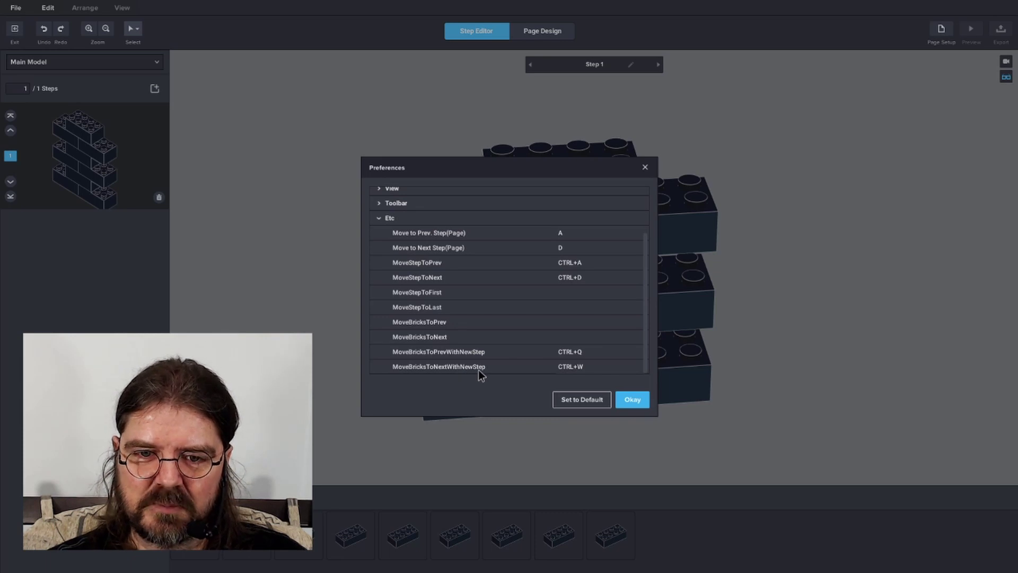
left_click(578, 355)
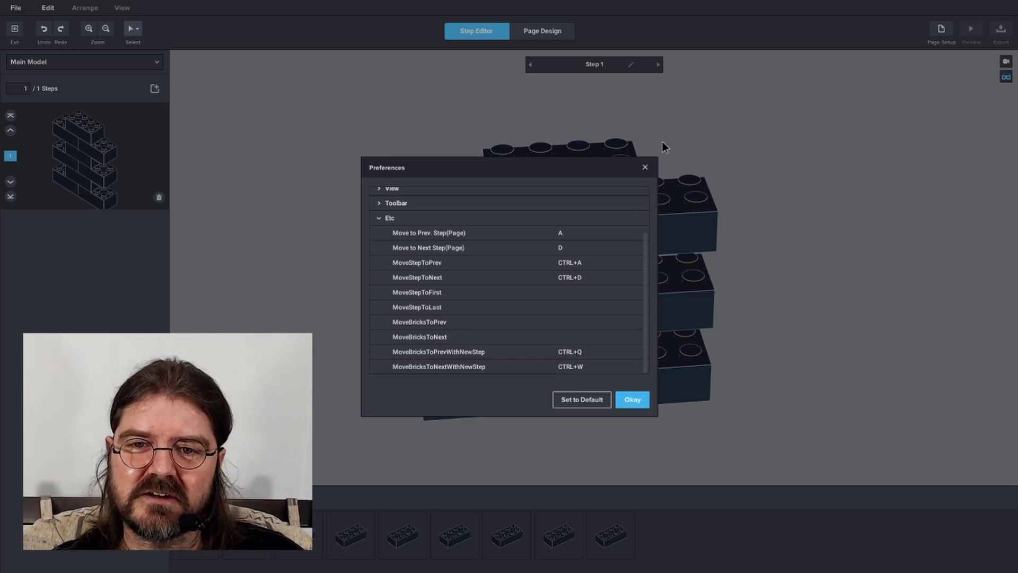
left_click(644, 167)
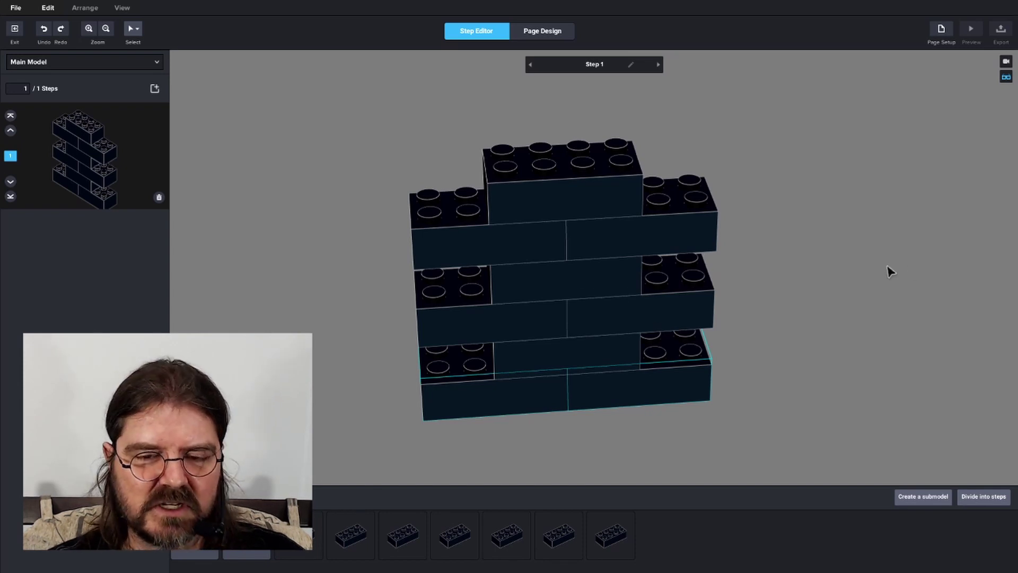
Move the wall's two lowest bricks into a new previous step, and the single brick above them into another new previous step
key("Return")
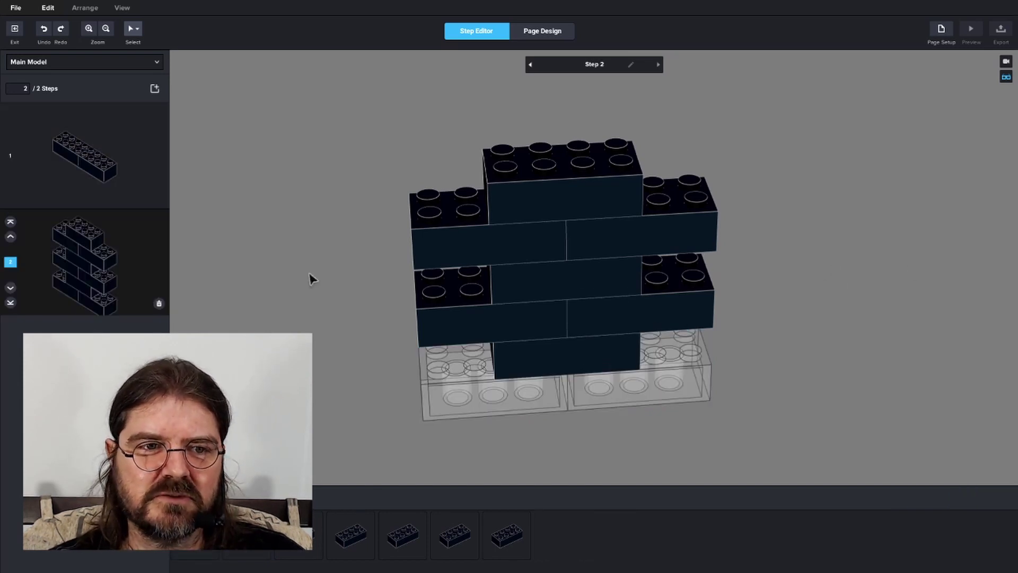
left_click(94, 170)
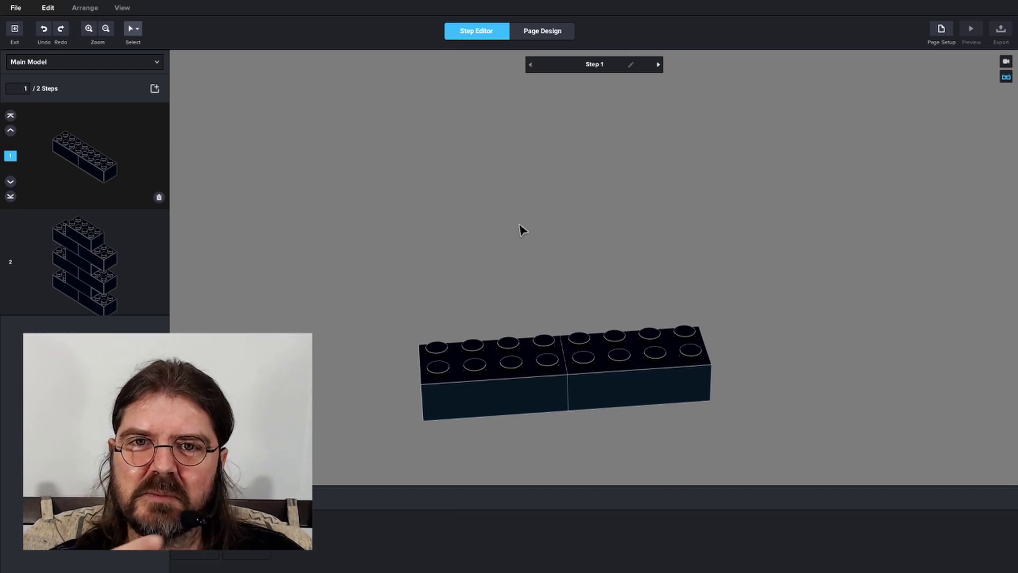
left_click(135, 271)
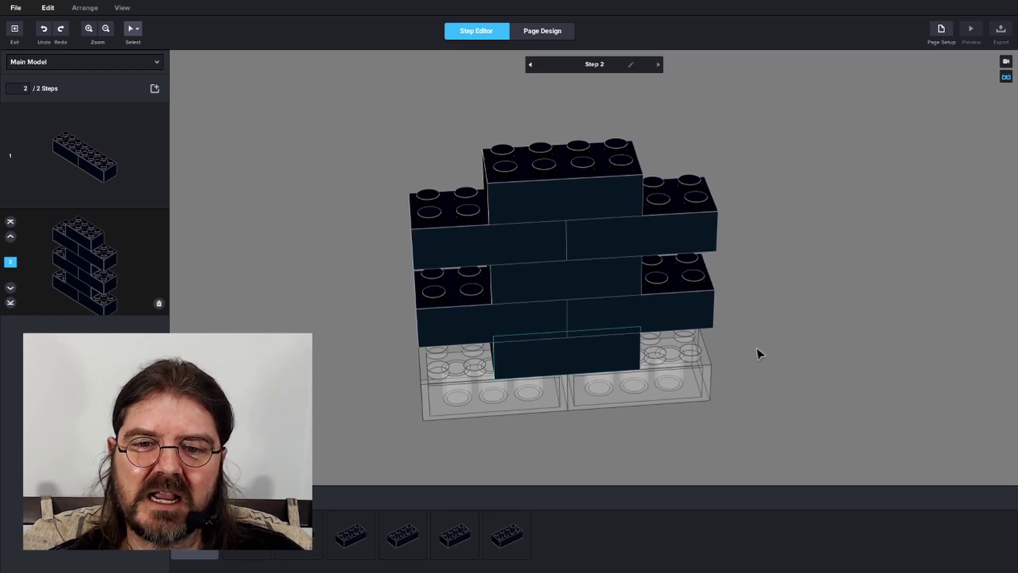
key("Return")
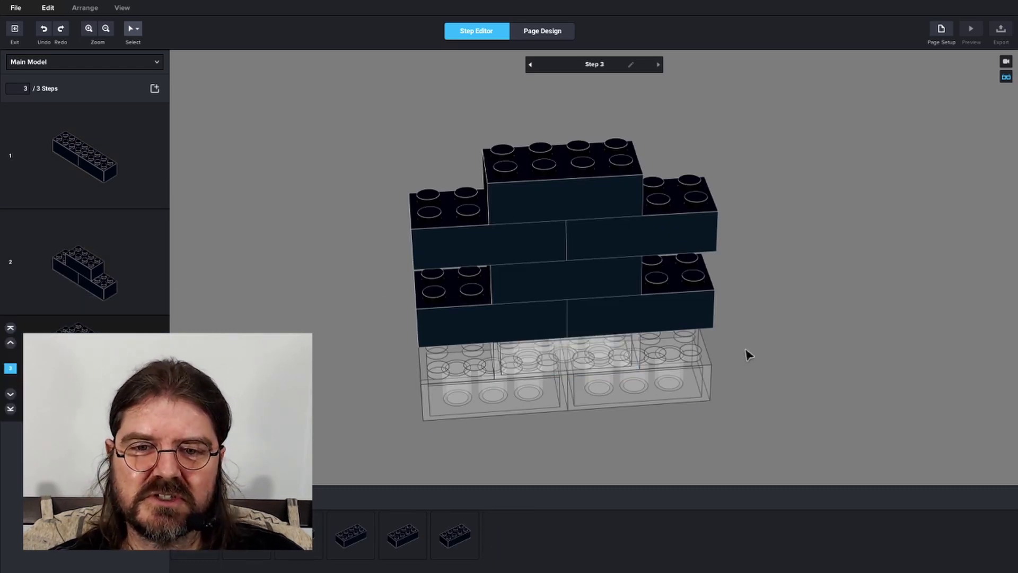
left_click(94, 233)
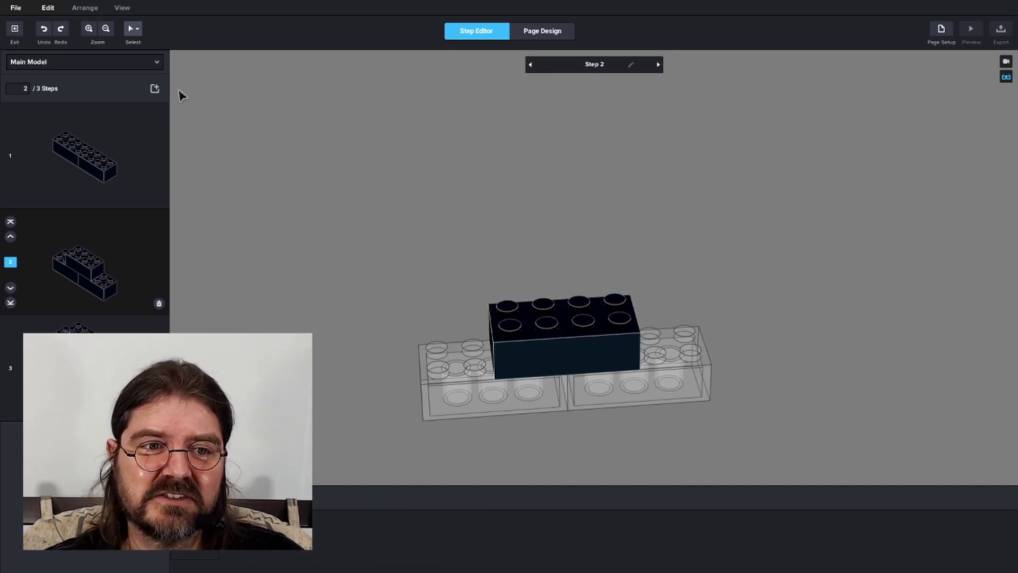
left_click(158, 152)
left_click(130, 256)
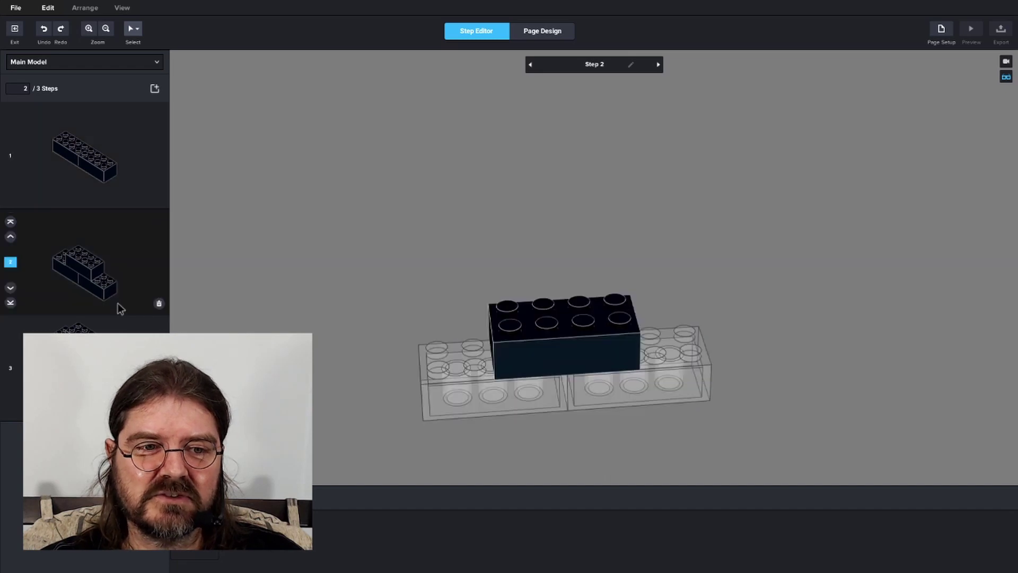
Move the three bricks of the wall's next two layers into a new previous step, and the three uppermost bricks into another
left_click(119, 345)
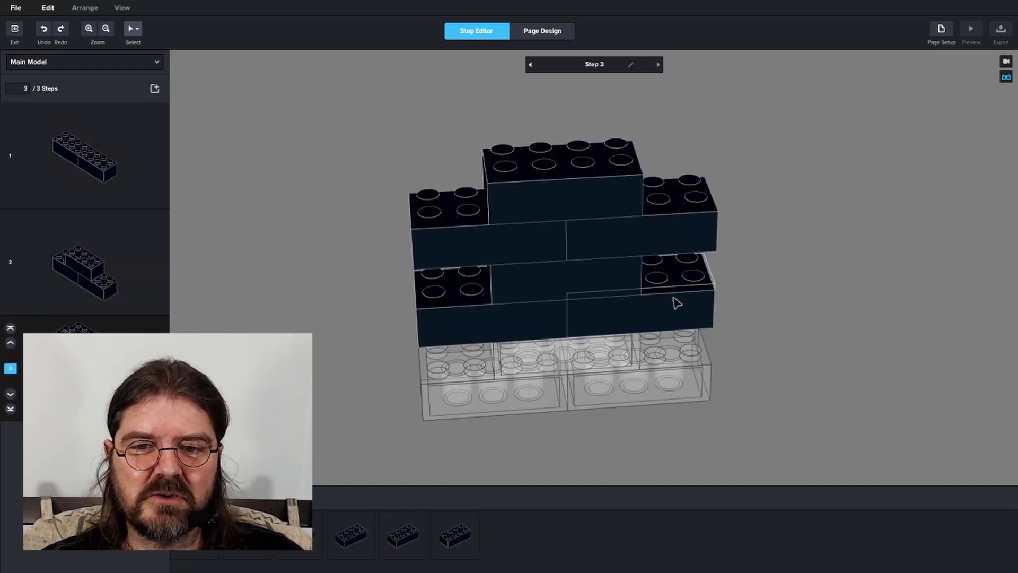
left_click(521, 316)
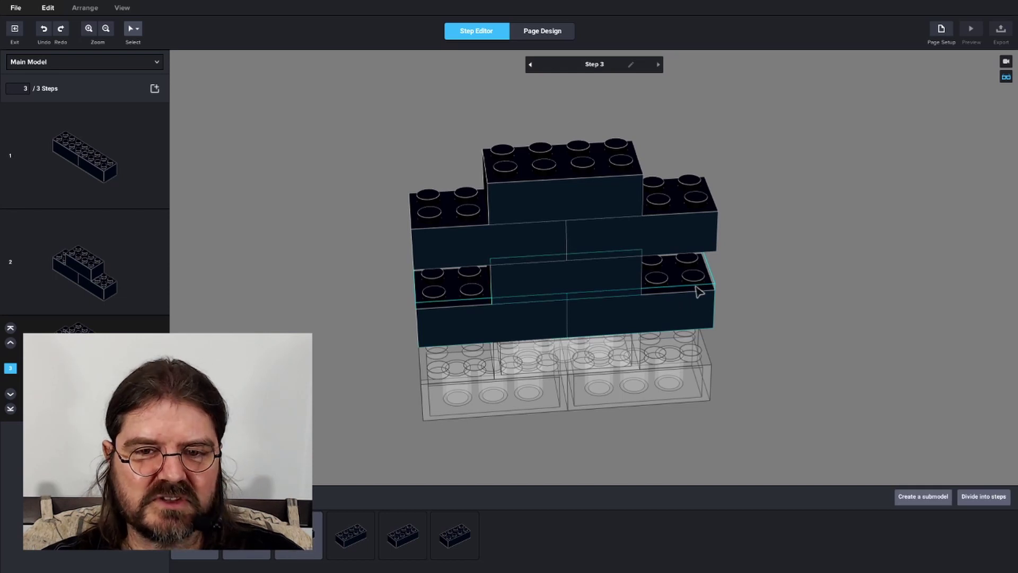
key("Return")
left_click(677, 246)
left_click(545, 205, "ctrl")
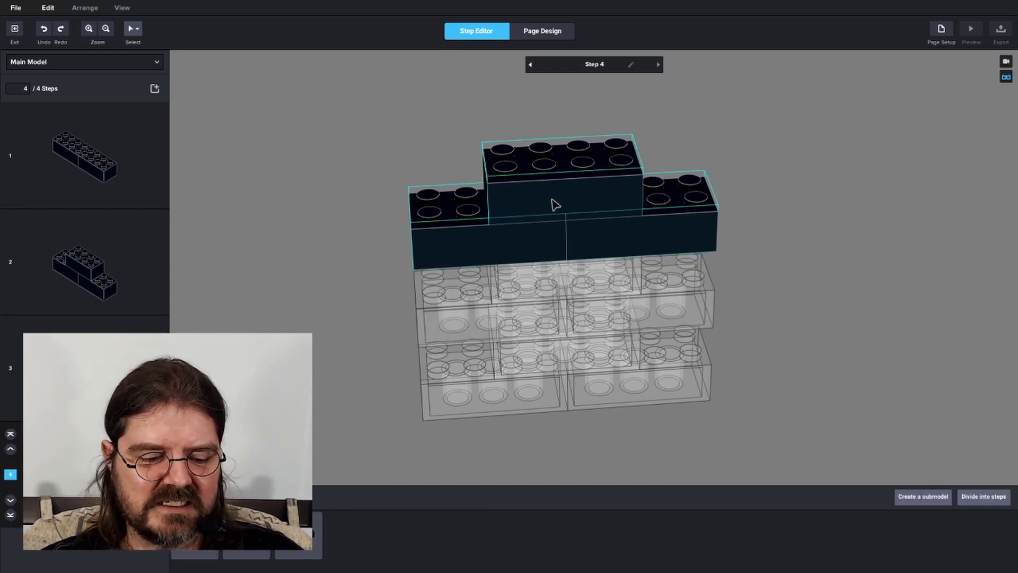
key("Return")
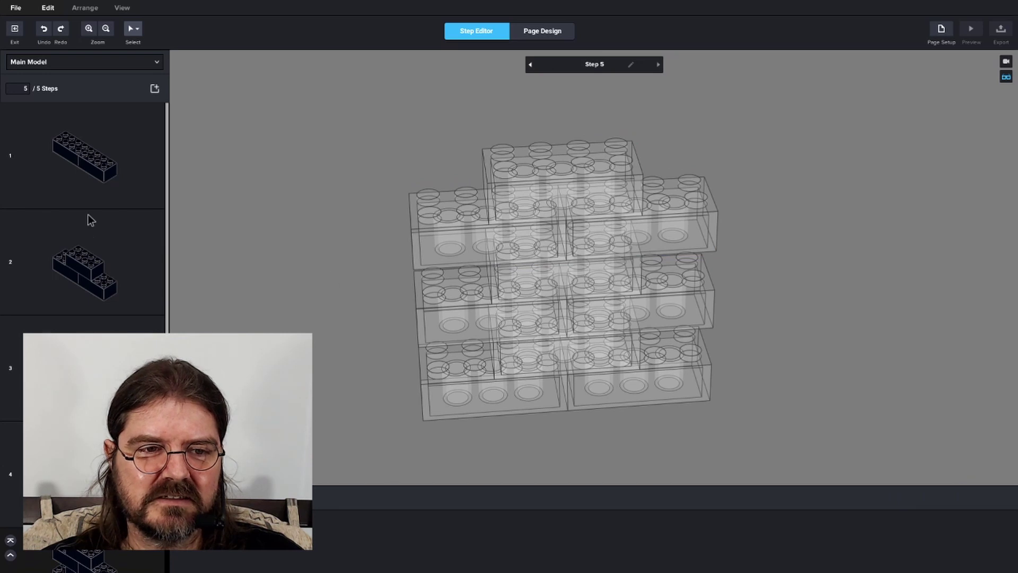
Review the wall's steps 1 to 5 in order and delete the empty step 5
left_click(109, 197)
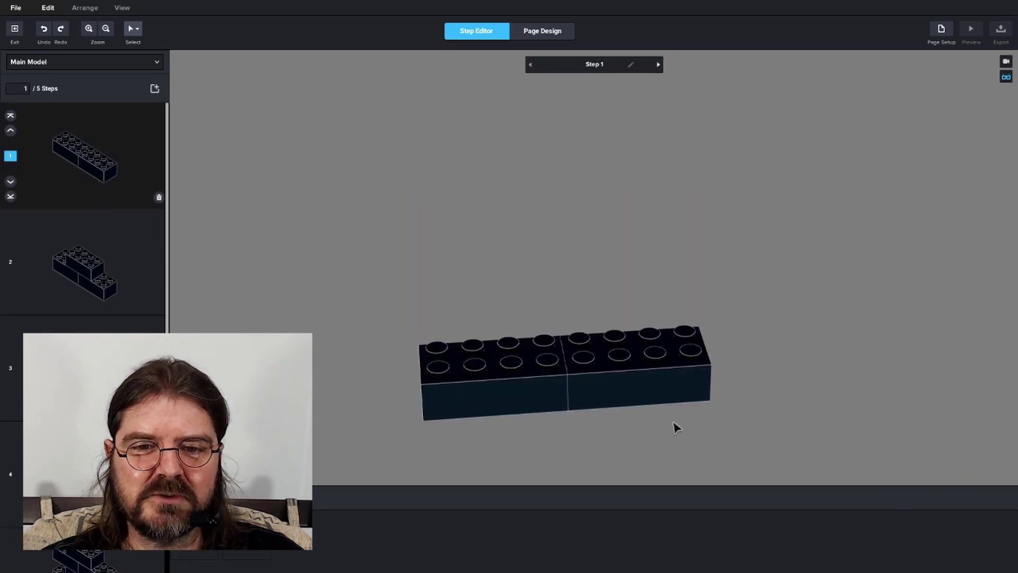
left_click(91, 281)
left_click(91, 367)
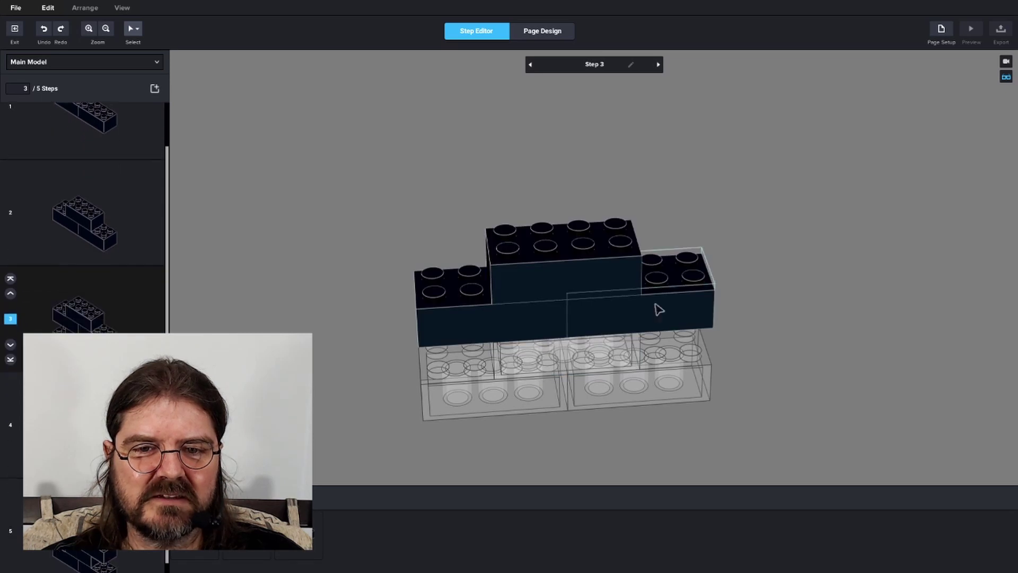
left_click(91, 414)
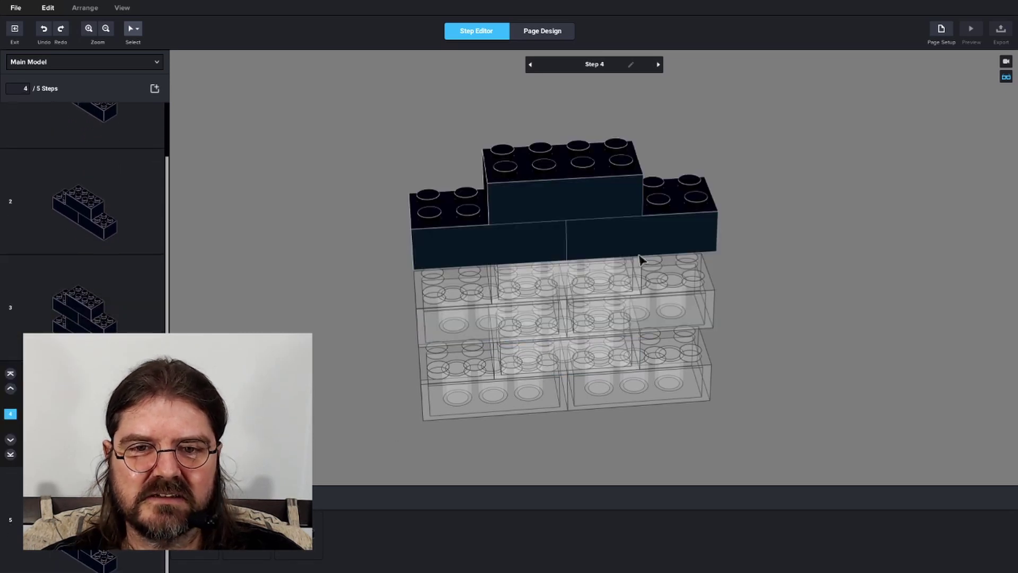
left_click(91, 509)
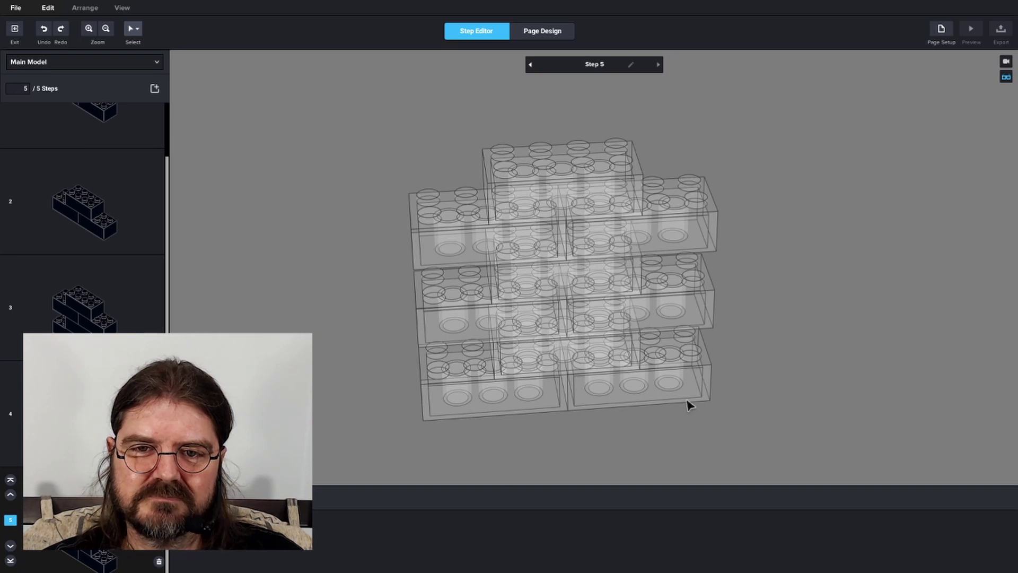
left_click(160, 562)
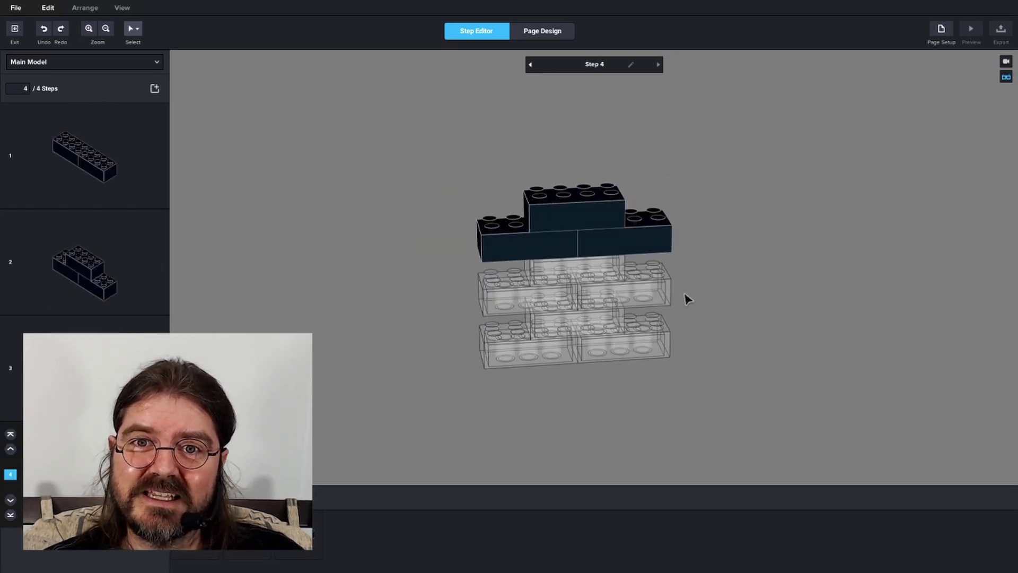